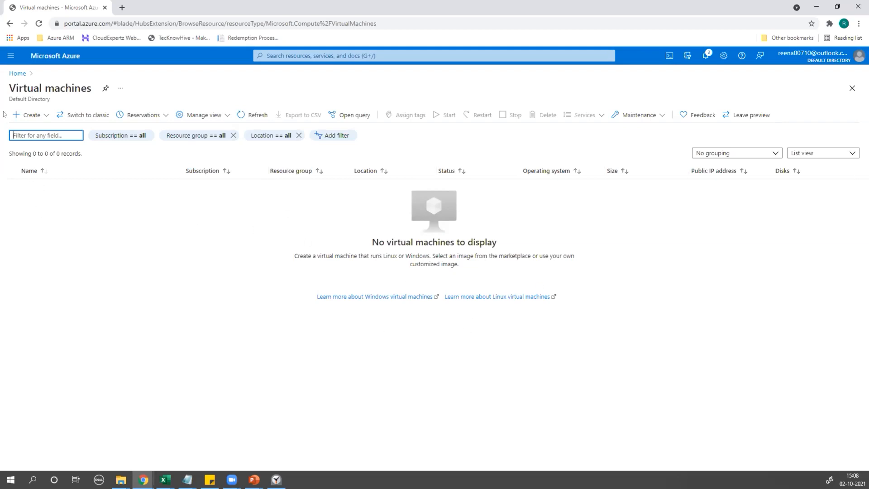
Open the + Create menu on the empty Virtual machines page.
click(18, 119)
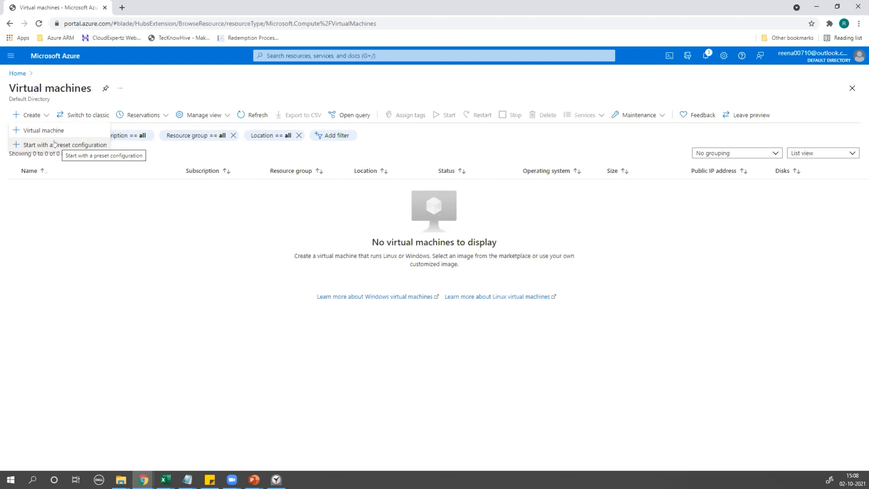
Choose Virtual machine to bring up the Create a virtual machine form.
click(33, 132)
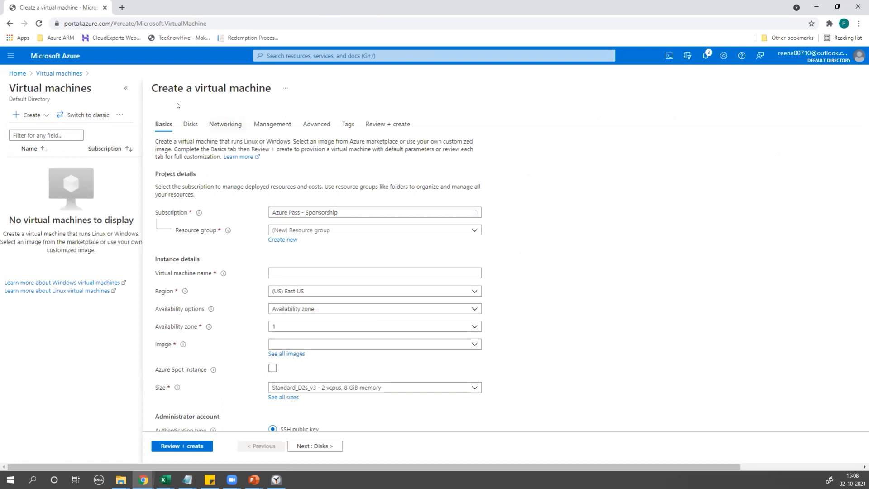
drag(150, 88, 272, 88)
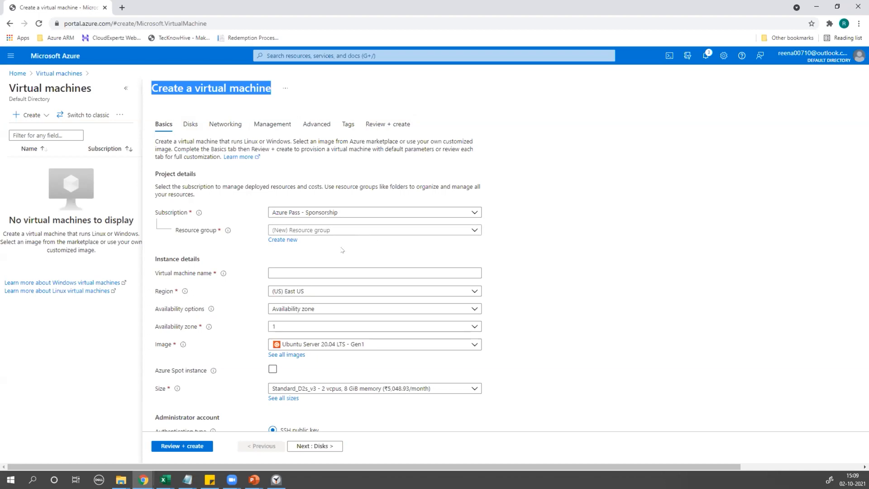
Select the existing AZ104-Training resource group for the VM.
scroll(205, 202, down, 1)
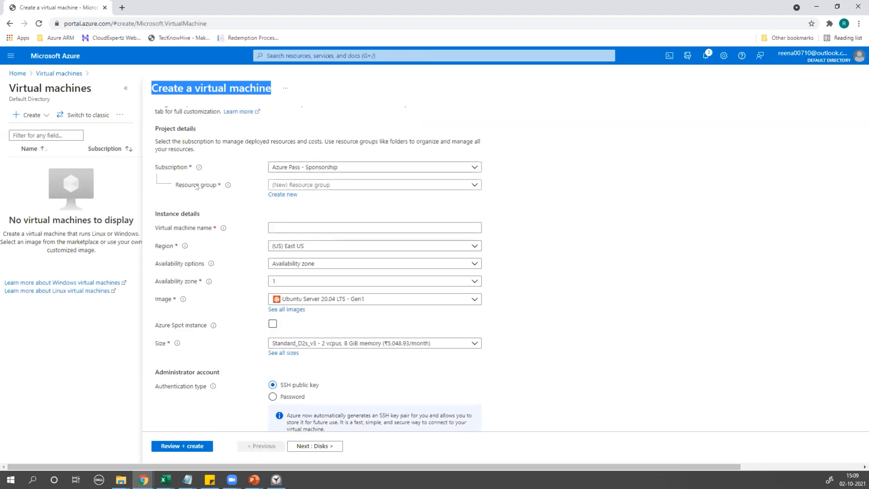
click(336, 185)
click(308, 216)
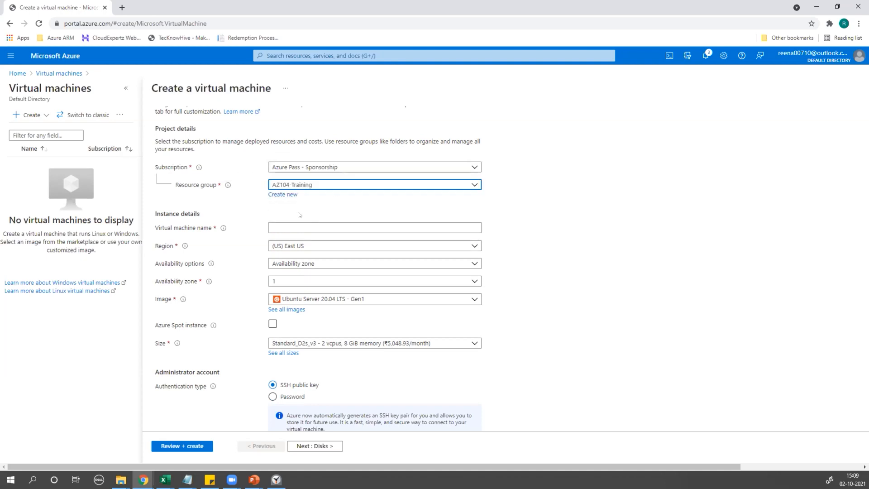
scroll(338, 210, down, 1)
Launch Notepad through the Run prompt for note-taking.
click(281, 180)
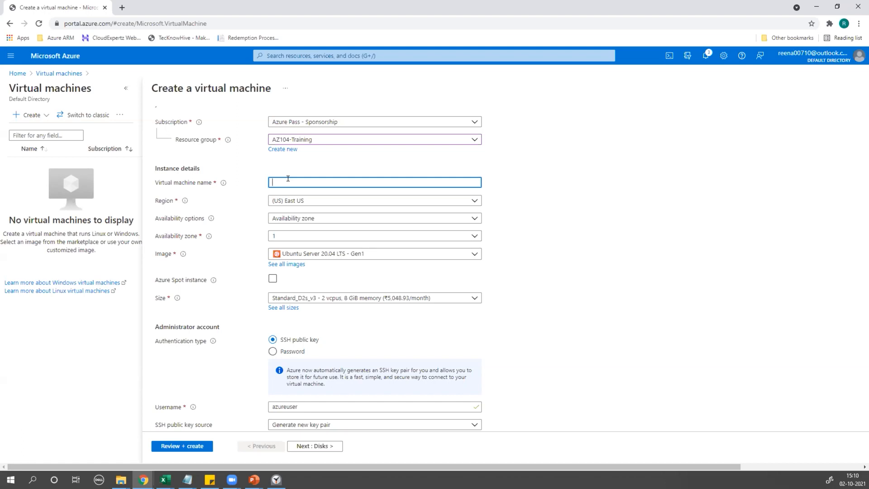
key(super+r)
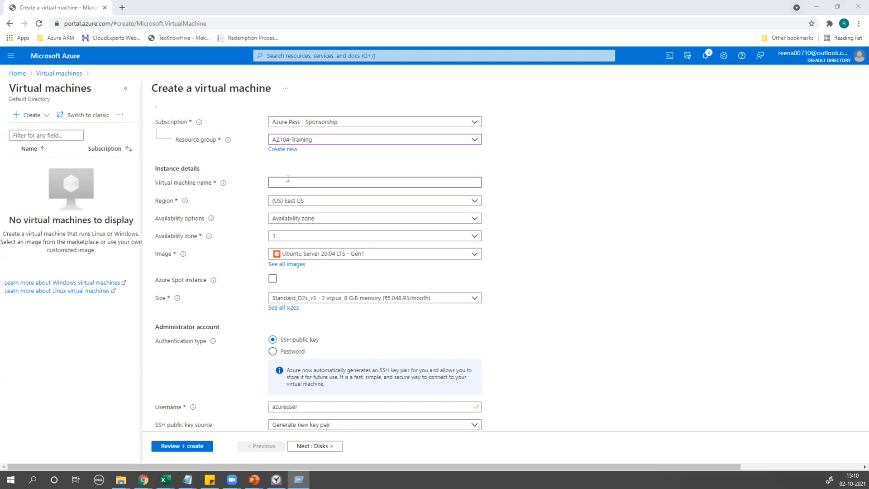
key(Return)
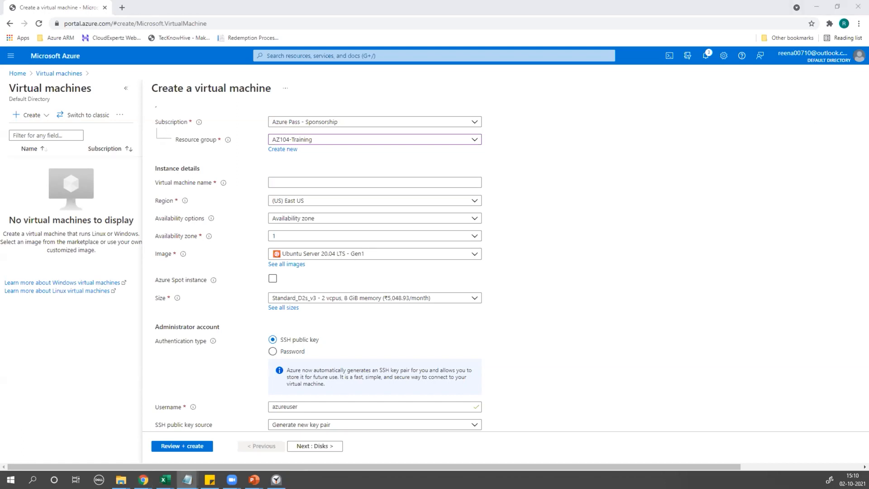
Write the note 'NetBIOS -15 Characters' in Notepad.
text(N)
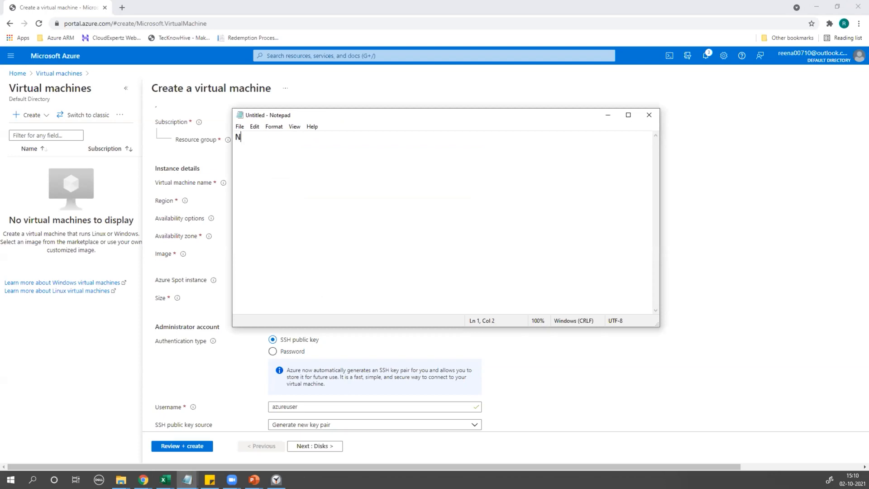
text(etBIOS)
text(-)
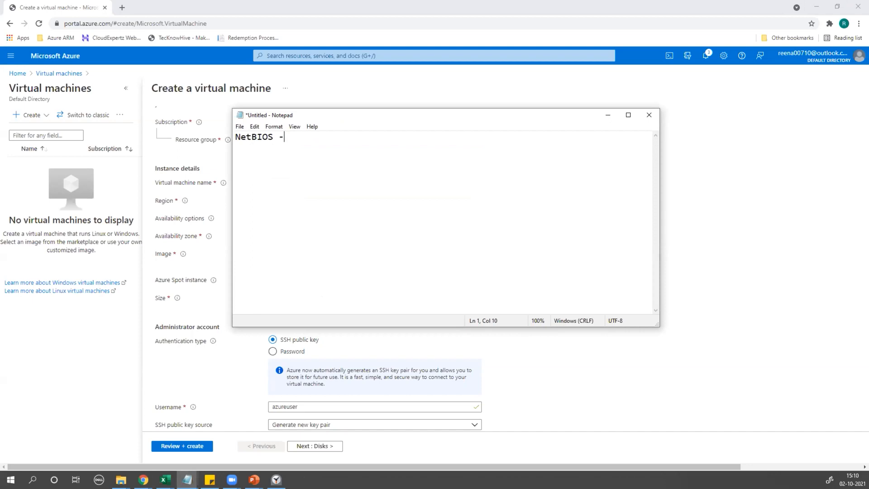
text(1 5 ad)
key(BackSpace)
key(BackSpace)
text(Characters)
Enter a long random test string as the VM name to check validation.
drag(489, 119, 664, 110)
click(295, 179)
text(sdfdsfsdfsdfsdfddsdsfsdfd)
click(681, 205)
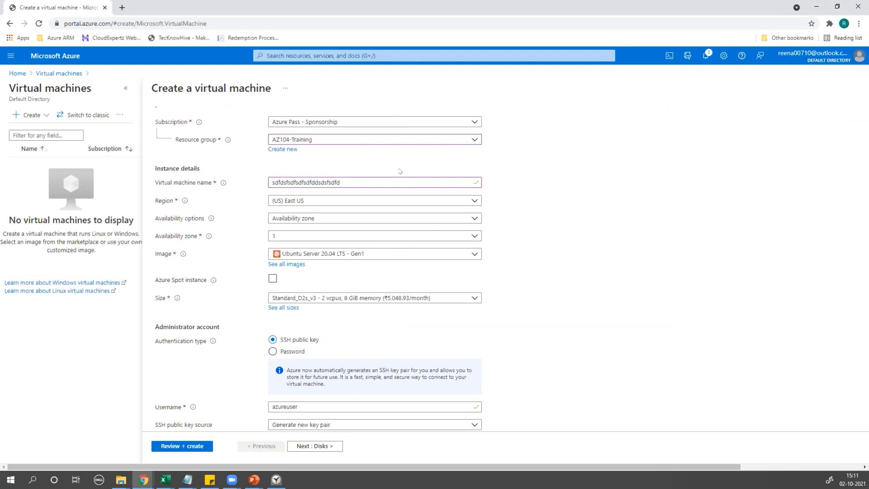
Overwrite the test name in the VM name box with 'USE-PRD-'.
double_click(366, 181)
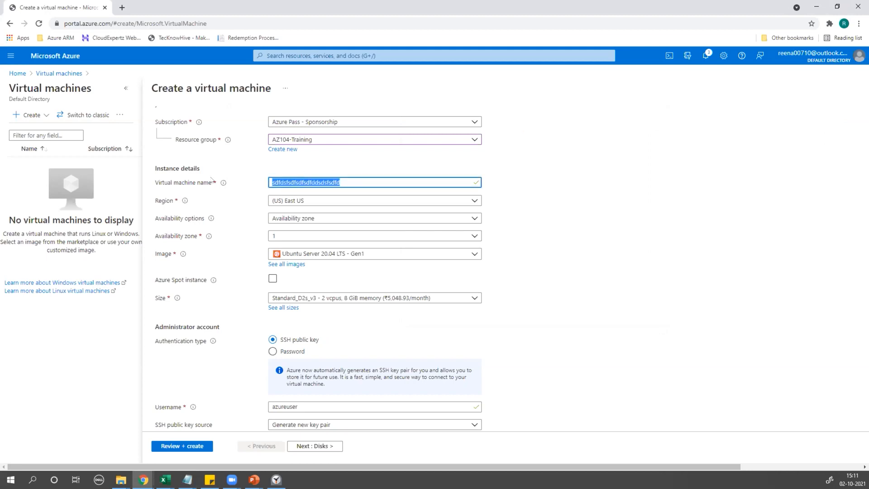
click(558, 233)
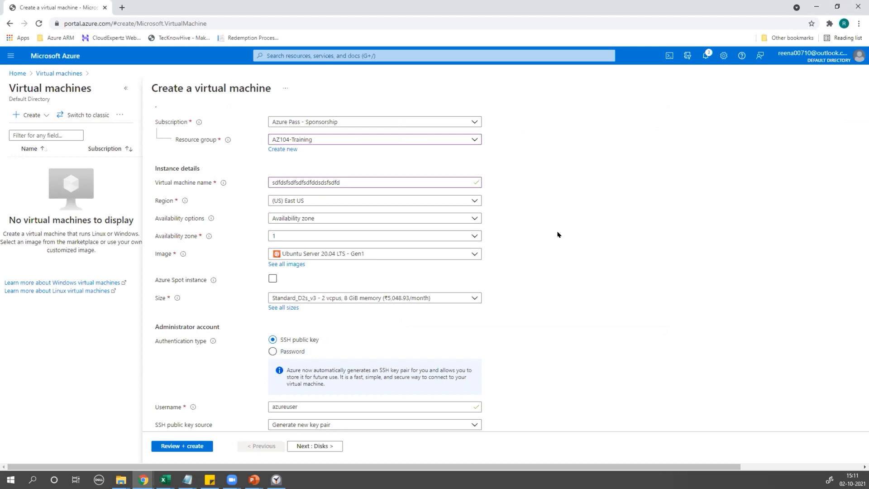
double_click(375, 181)
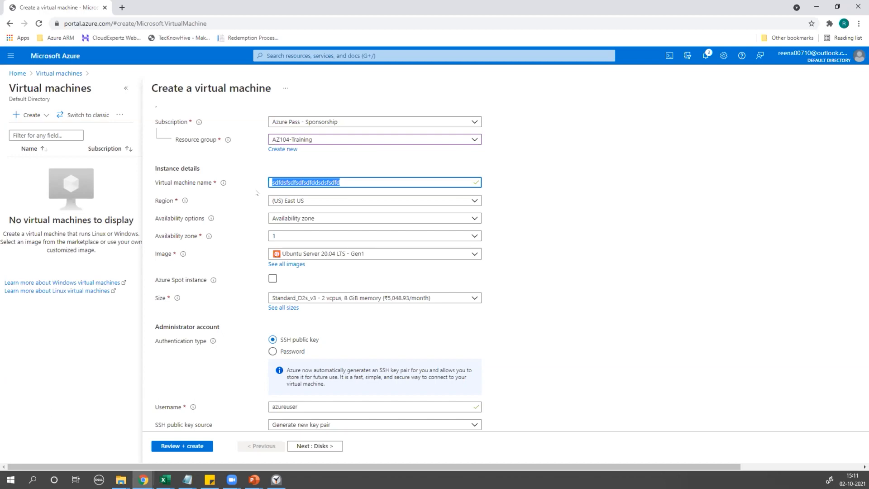
text(USE)
text(-PRD-)
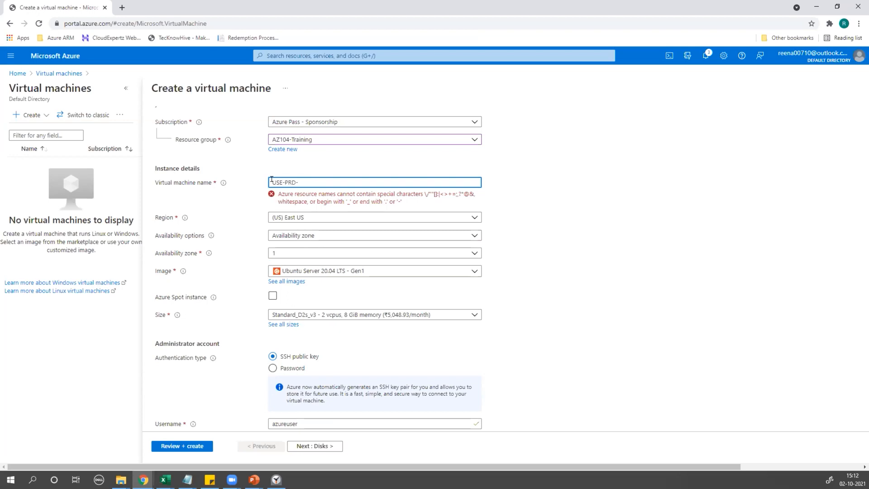
Complete the VM name as USE-PRD-SHPWEB1 so it passes validation.
drag(272, 178, 296, 178)
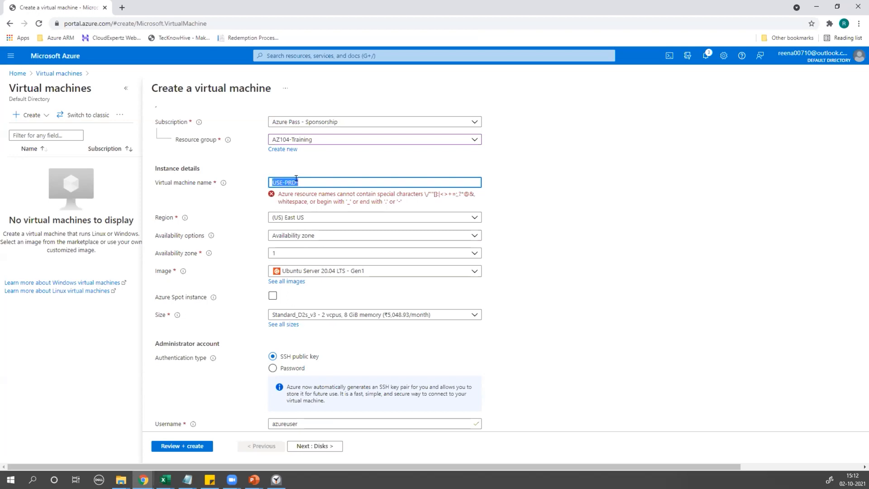
click(338, 178)
text(SHR)
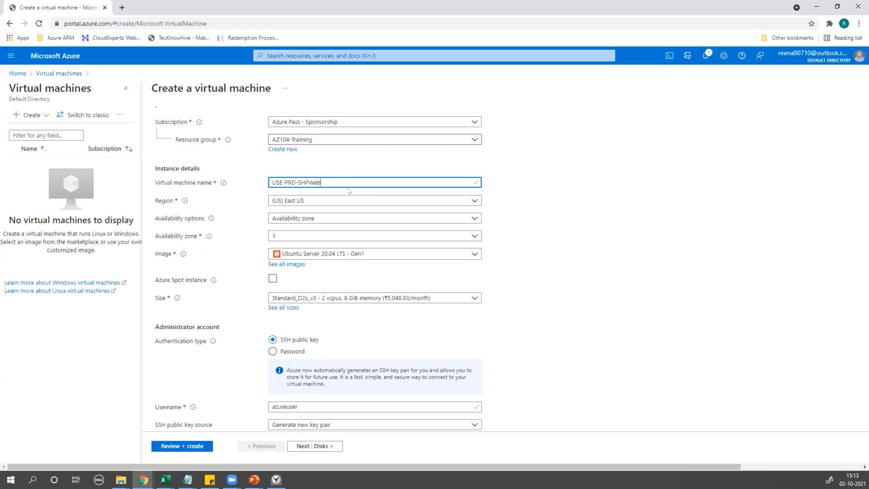
text(B)
text(pp)
key(BackSpace)
key(BackSpace)
key(BackSpace)
key(BackSpace)
text(A)
key(BackSpace)
text(1)
drag(271, 181, 328, 181)
click(618, 231)
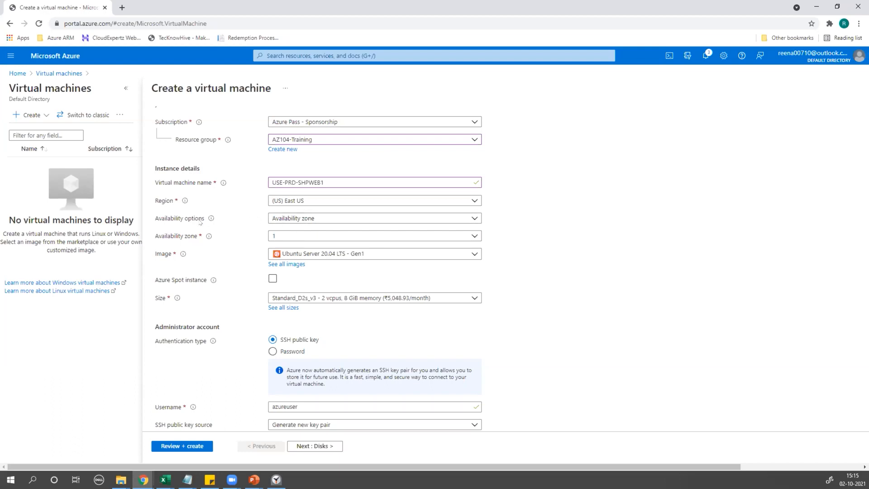
click(279, 218)
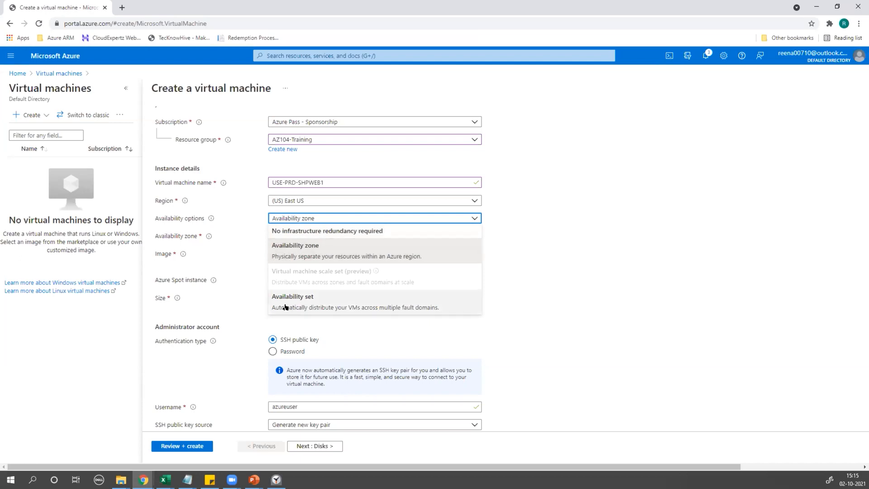
click(300, 254)
click(294, 237)
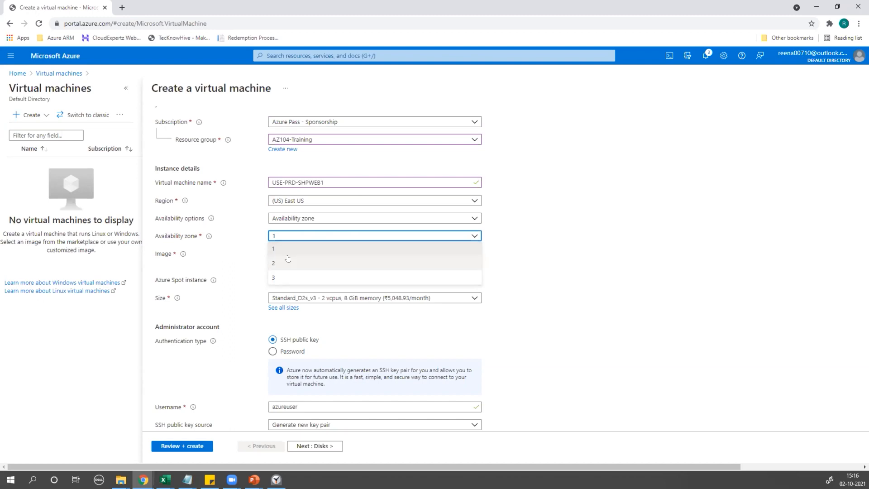
click(285, 219)
click(286, 220)
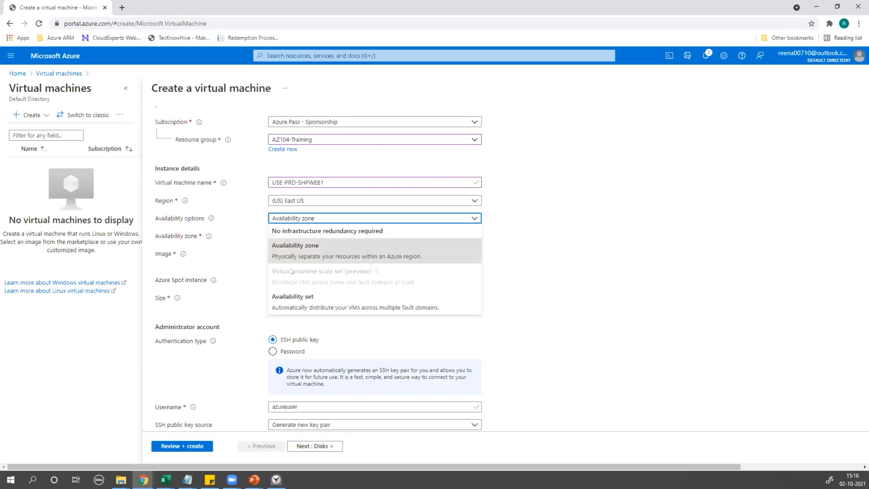
click(294, 294)
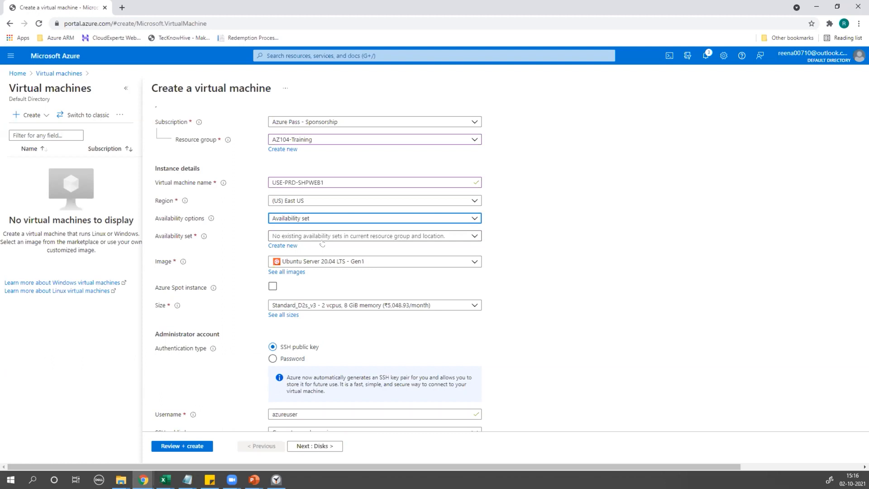
click(303, 218)
click(293, 256)
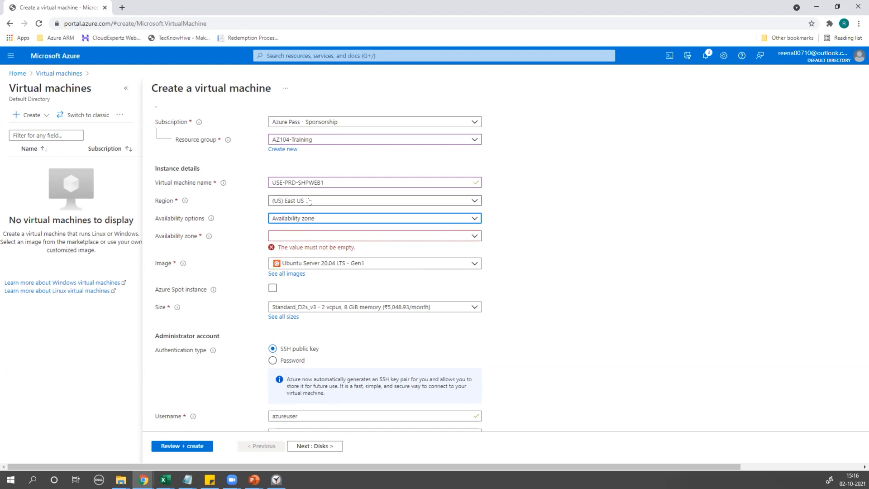
click(280, 236)
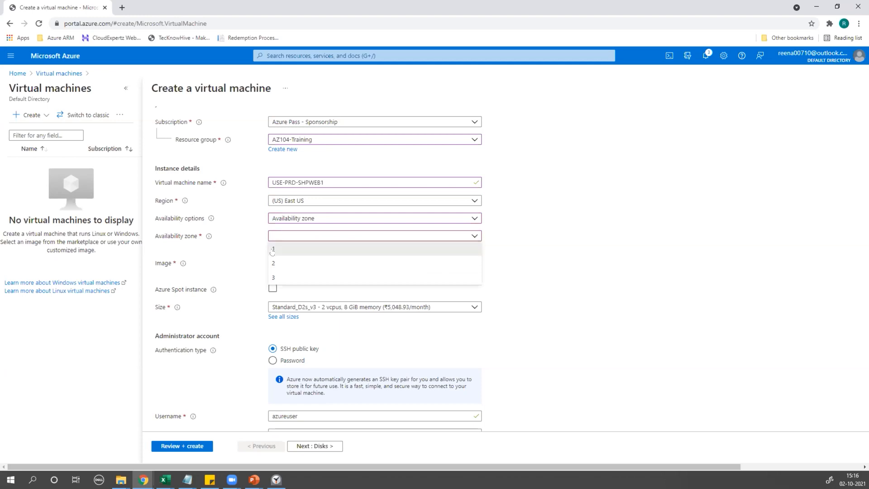
click(281, 250)
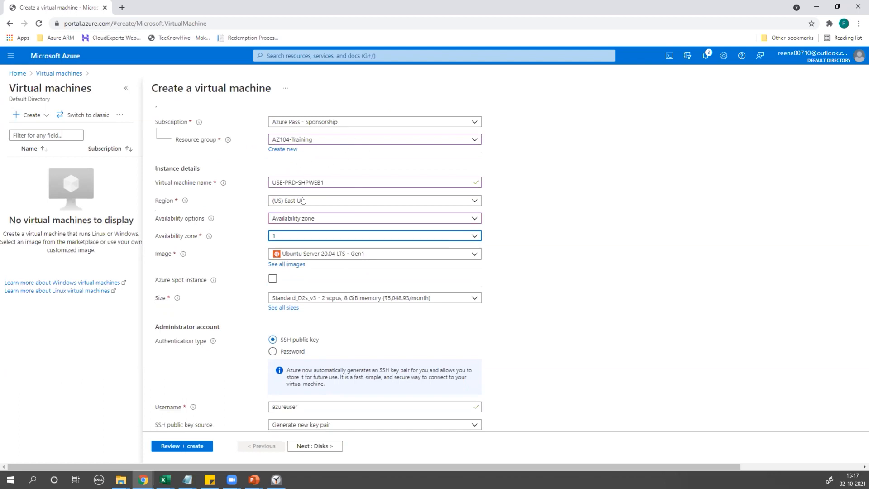
Switch the VM image to Windows Server 2019 Datacenter - Gen2.
click(314, 254)
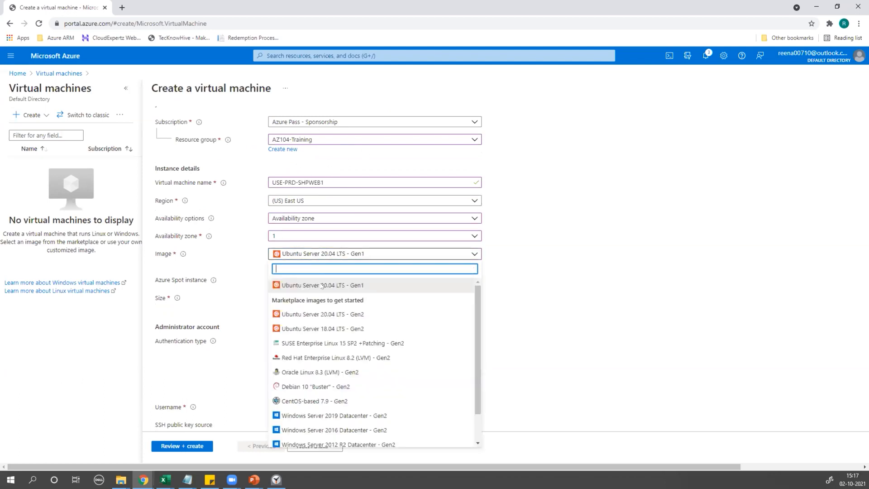
scroll(344, 392, down, 1)
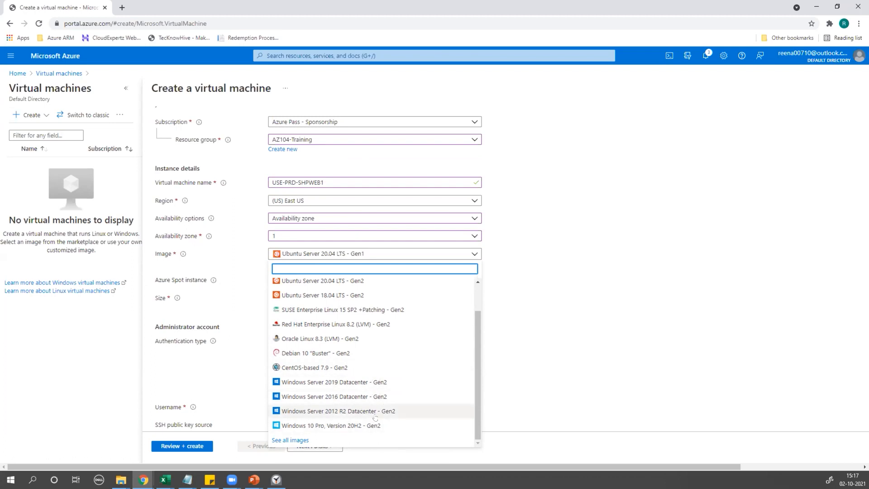
click(323, 383)
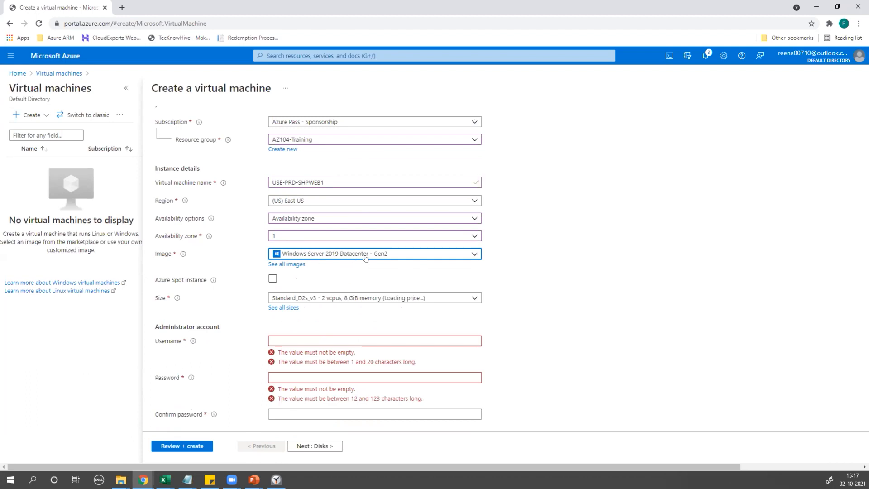
scroll(365, 258, down, 1)
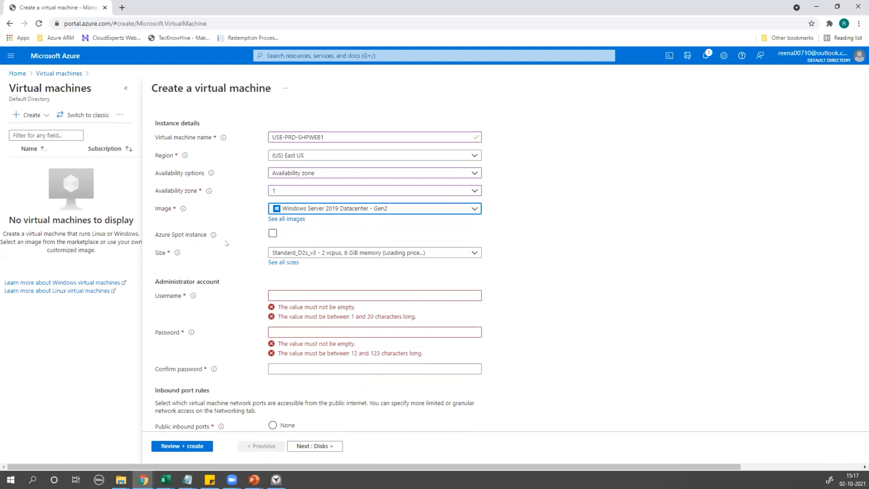
scroll(164, 274, down, 1)
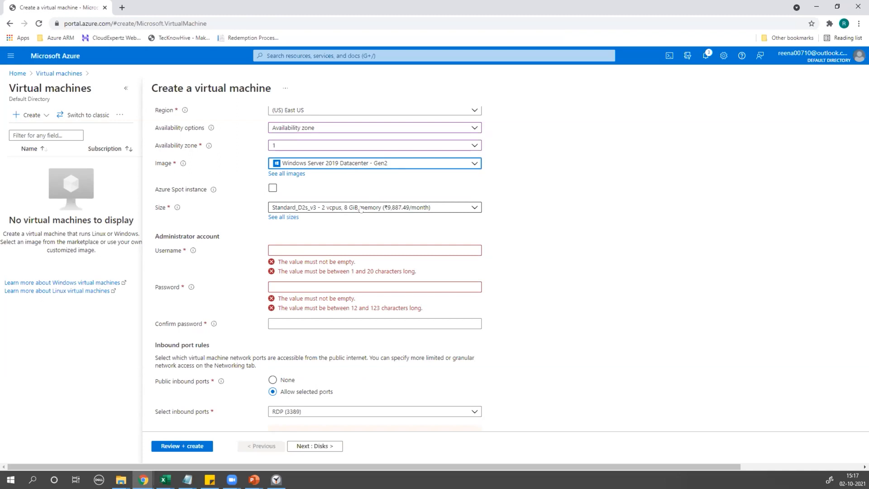
Pick Standard_DS1_v2 (1 vCPU, 3.5 GiB memory) as the VM size.
click(361, 209)
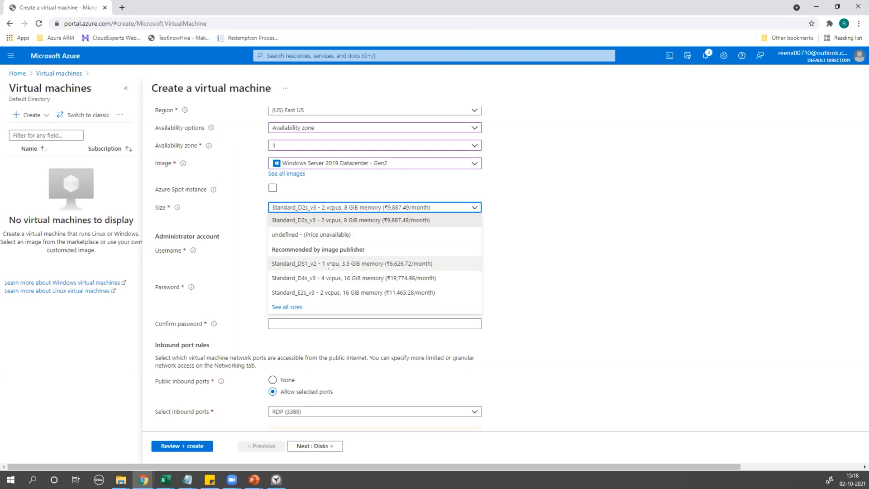
click(357, 266)
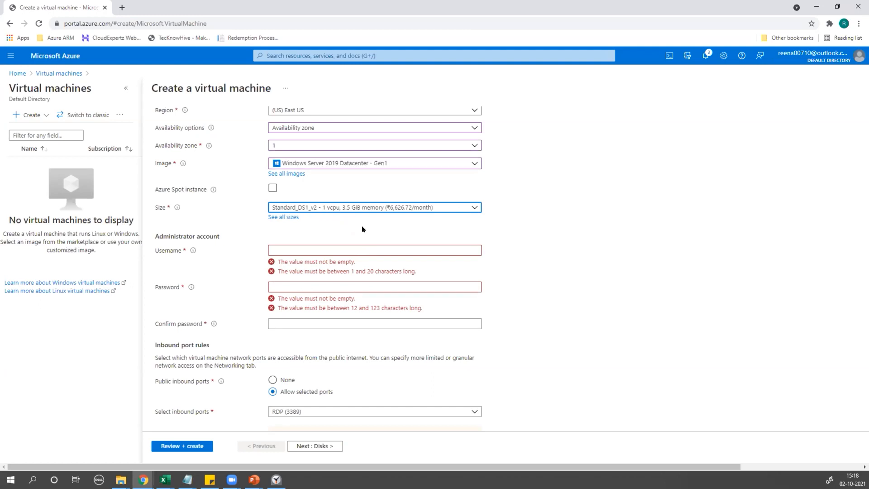
Enter admin username AzureUser and type the account password in both password fields.
scroll(275, 222, down, 1)
scroll(185, 209, up, 2)
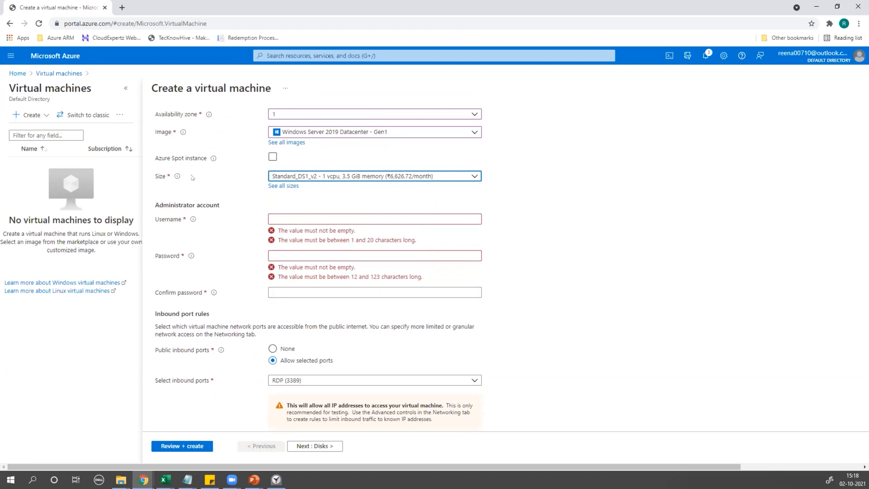
scroll(248, 309, down, 1)
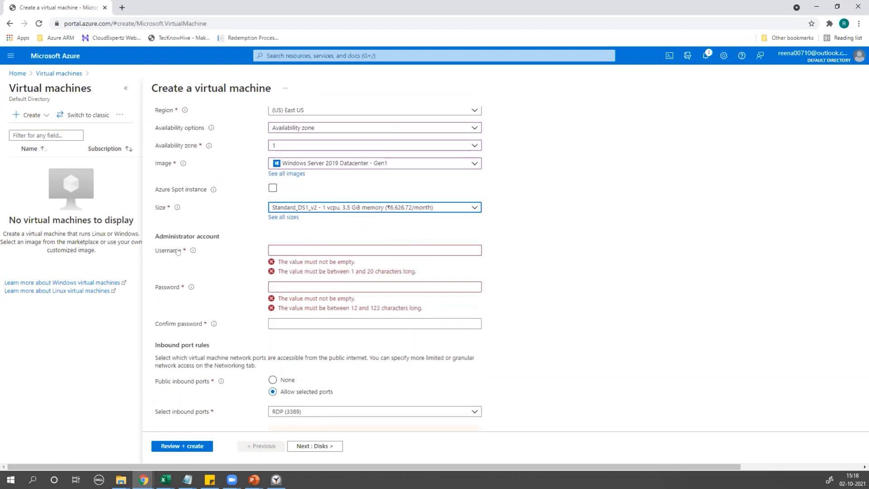
click(330, 248)
text(AzureUser)
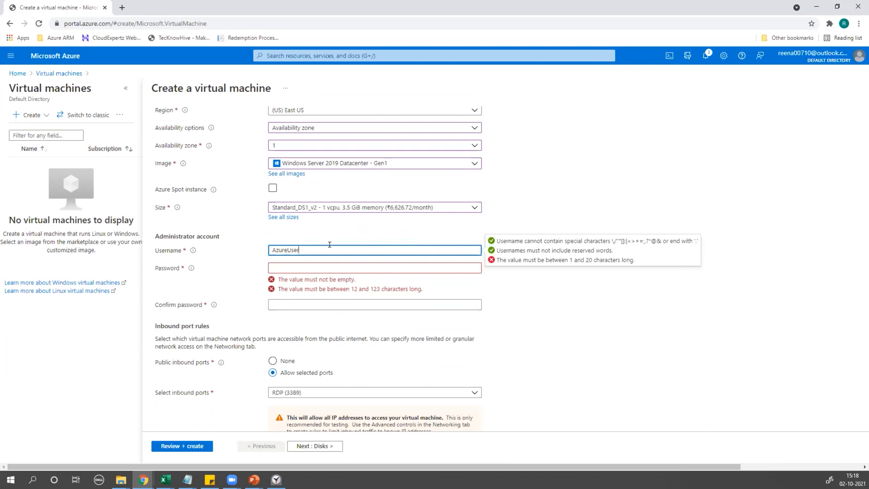
click(315, 266)
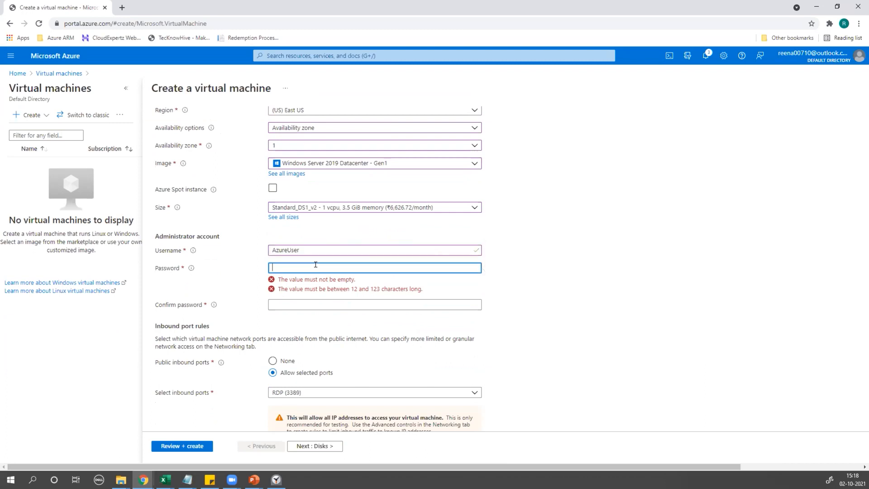
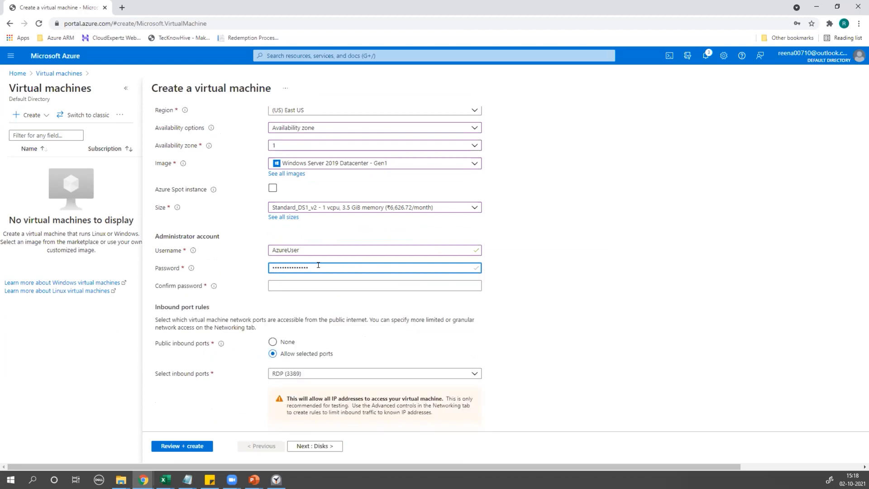
click(309, 281)
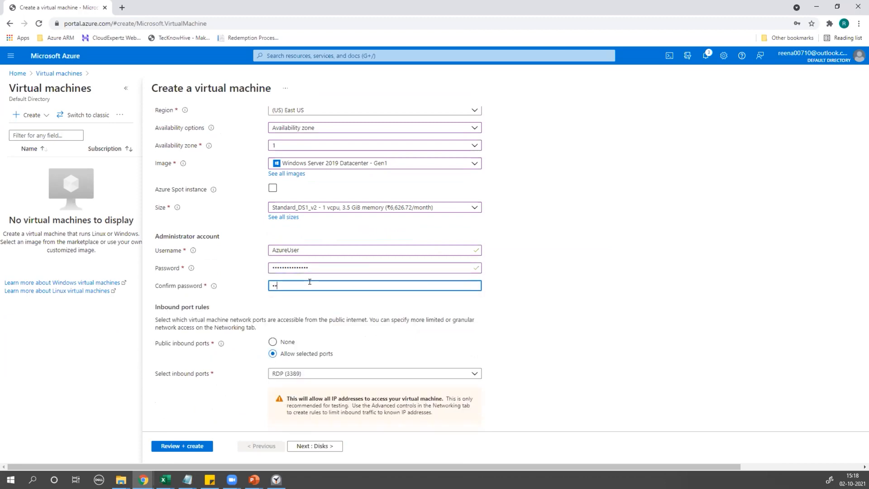
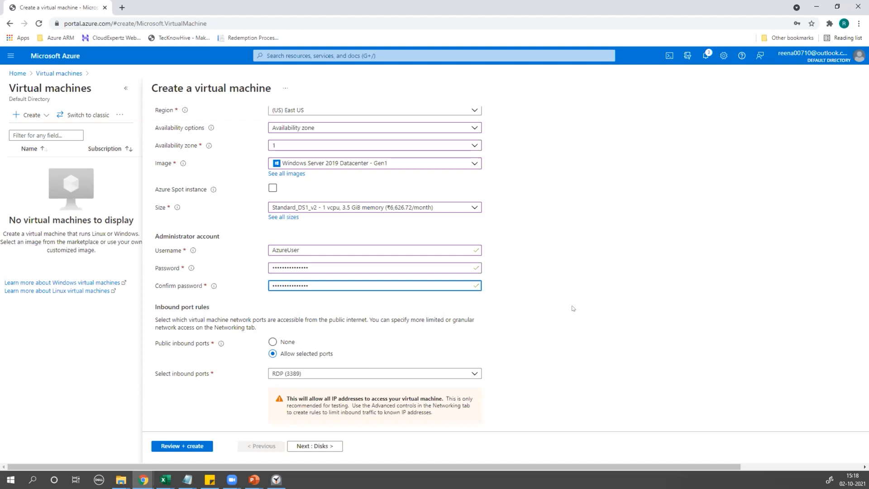
click(572, 218)
scroll(321, 202, down, 1)
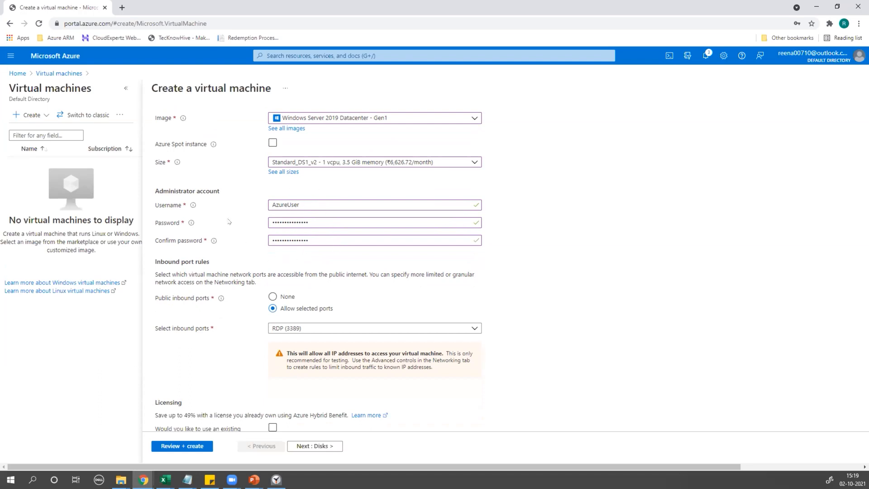
scroll(345, 270, down, 1)
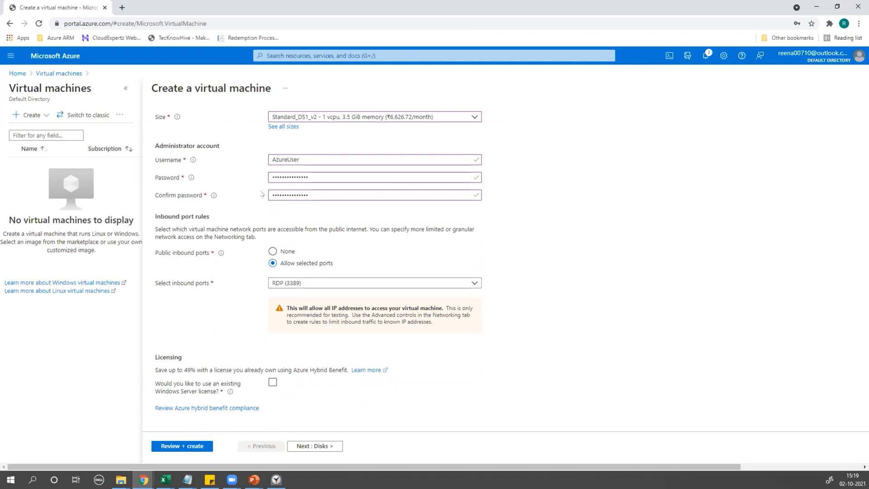
scroll(239, 279, down, 1)
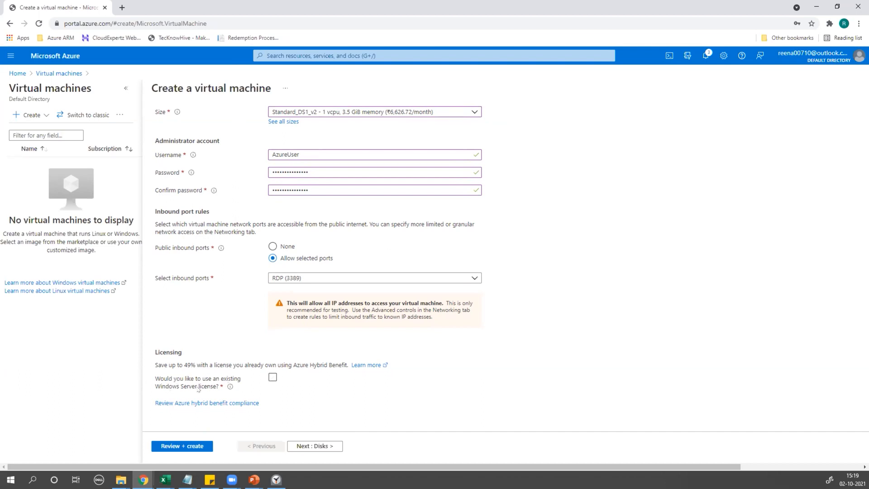
click(273, 377)
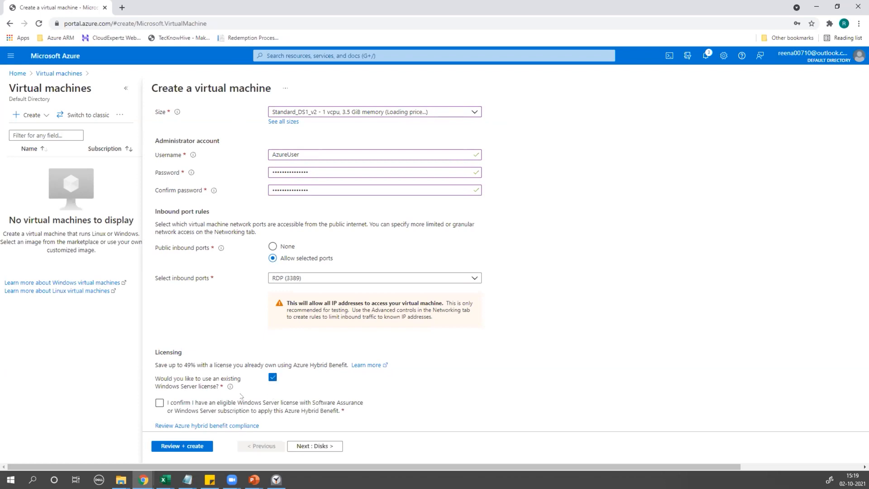
scroll(266, 376, down, 1)
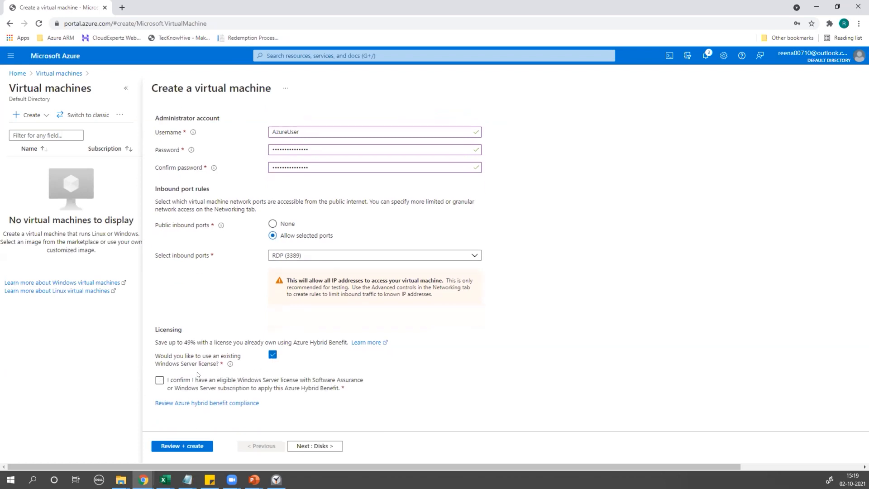
click(157, 388)
scroll(323, 397, up, 1)
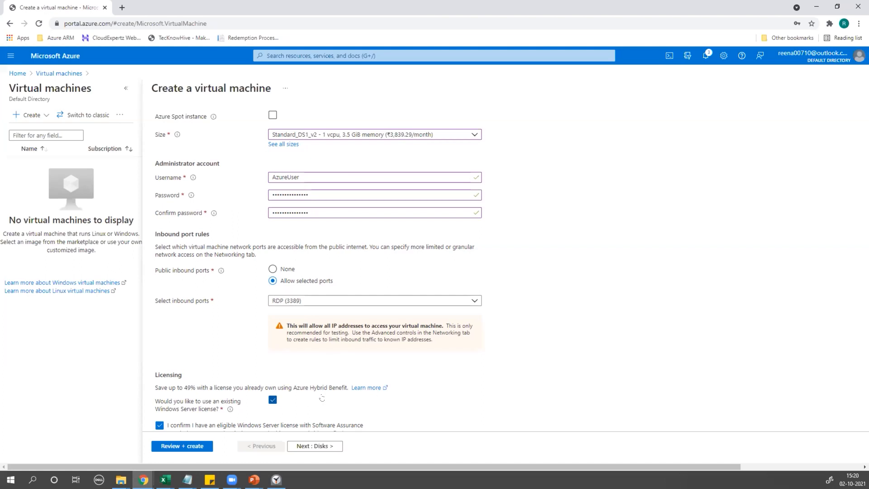
scroll(321, 398, down, 1)
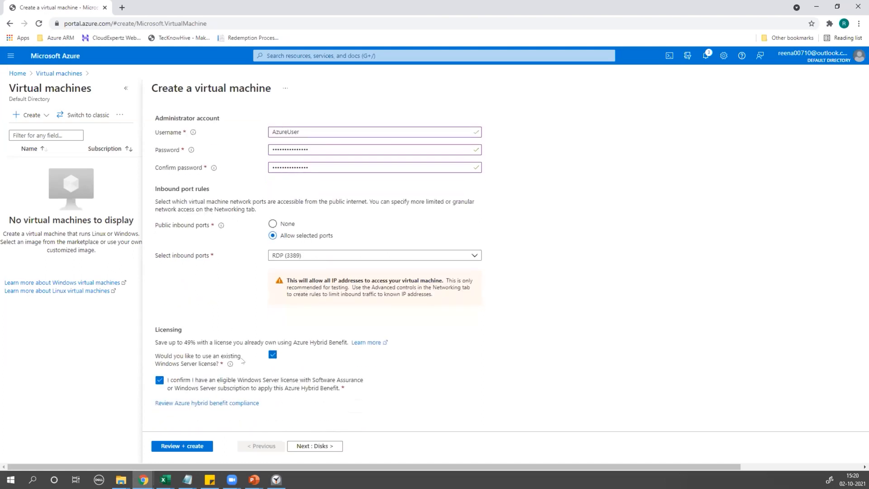
click(157, 382)
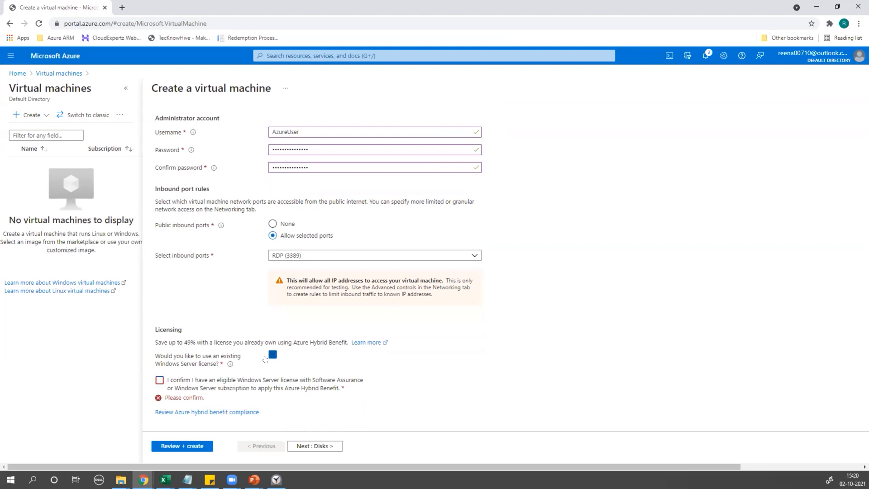
click(273, 354)
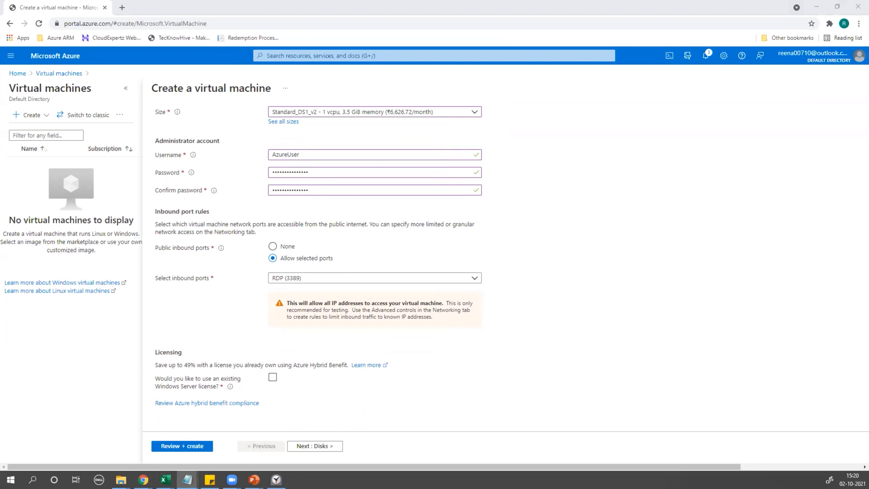
Note the administrator password in Notepad, then minimize it to return to the VM form.
key(BackSpace)
key(BackSpace)
key(BackSpace)
key(BackSpace)
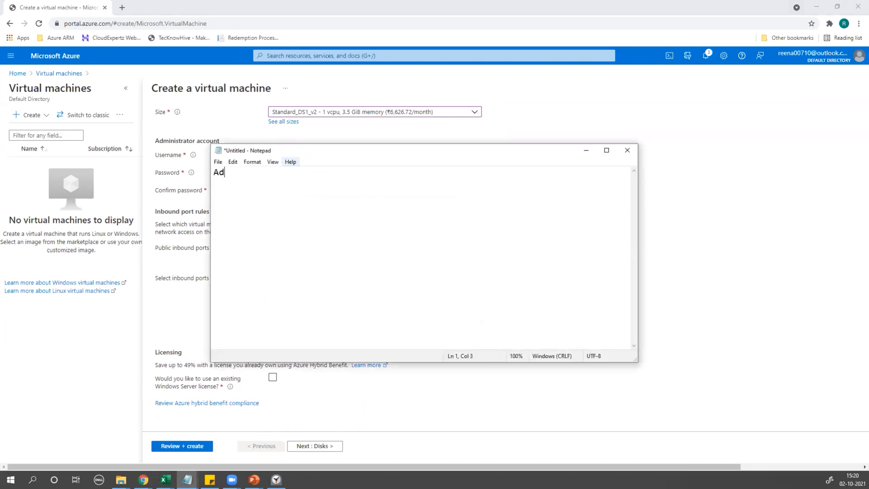
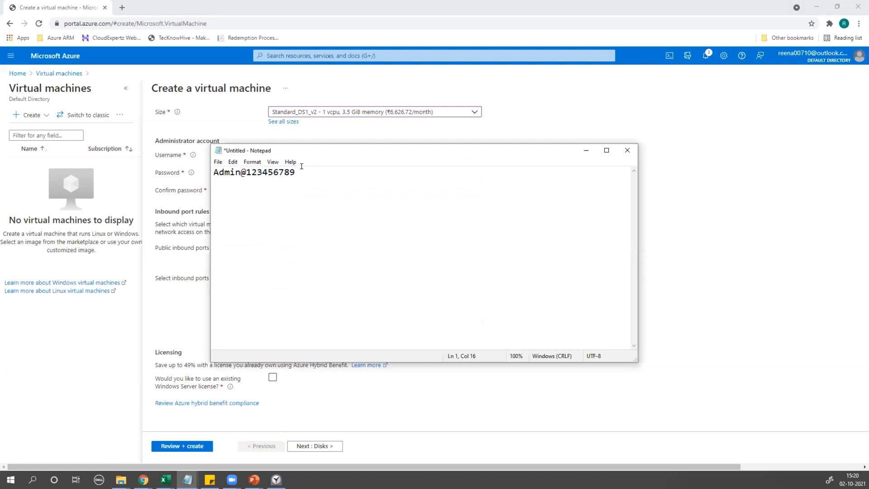
key(ctrl+a)
click(323, 166)
click(585, 150)
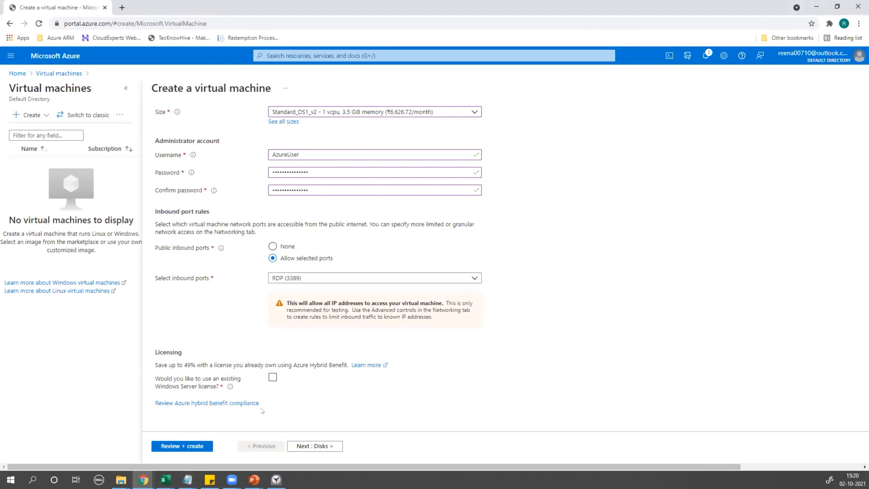
Return to the top of the Create a virtual machine form and switch to the Disks tab.
scroll(337, 271, up, 6)
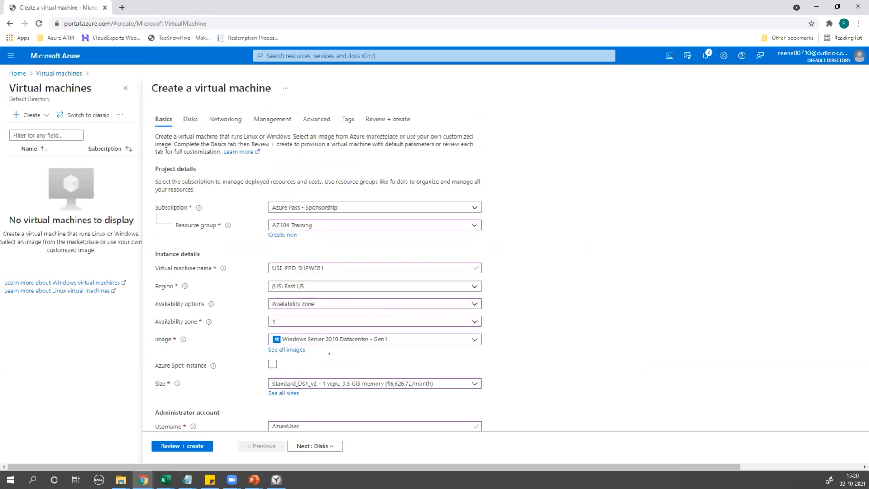
scroll(328, 351, down, 6)
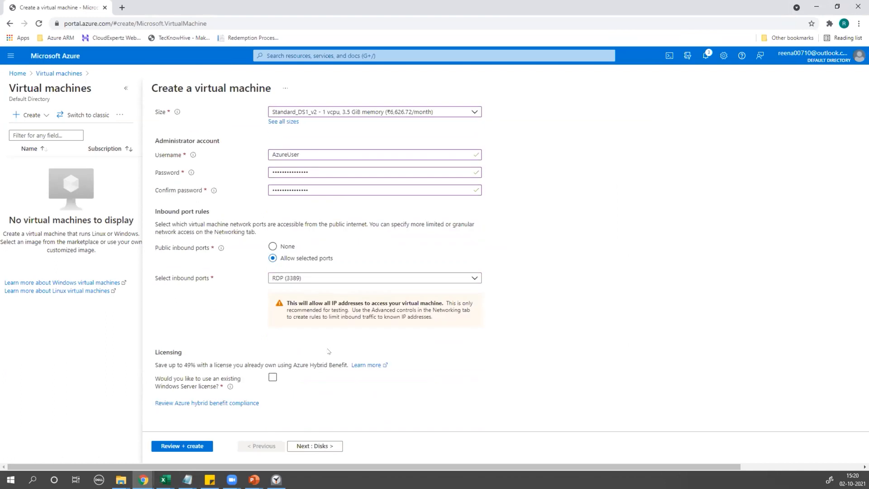
scroll(329, 351, up, 8)
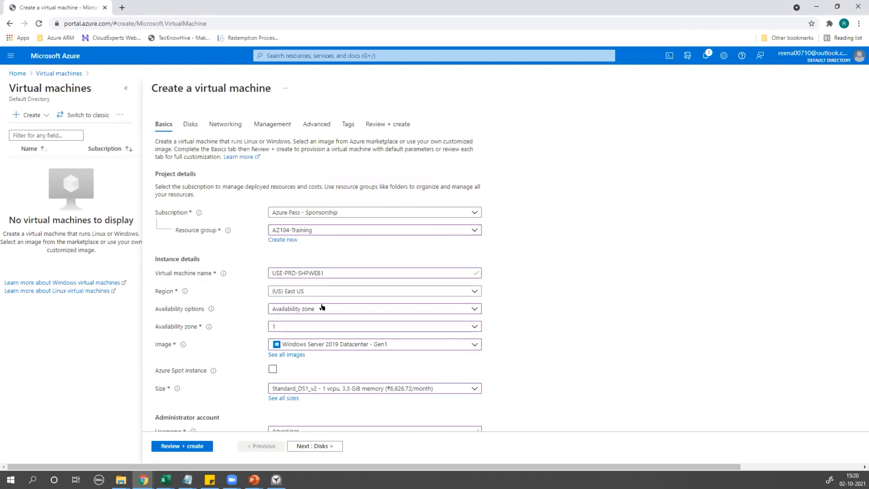
click(188, 125)
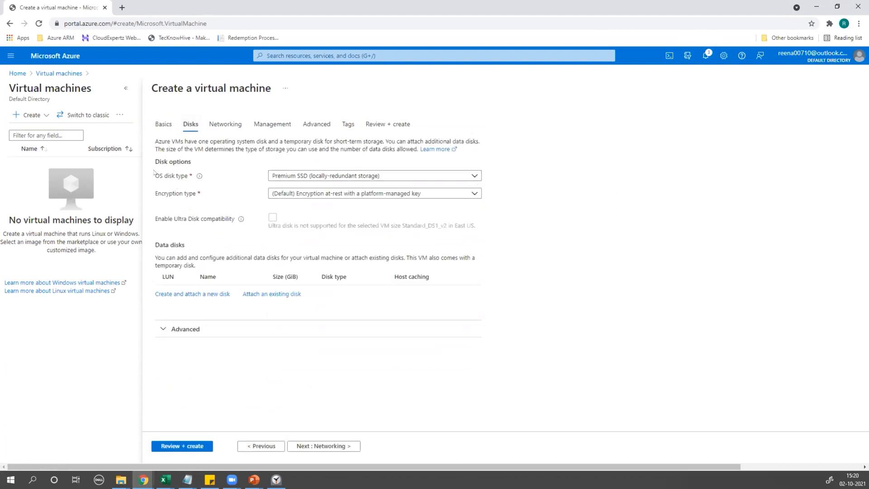
Expand the OS disk type list showing Premium SSD, Standard SSD and Standard HDD.
click(307, 177)
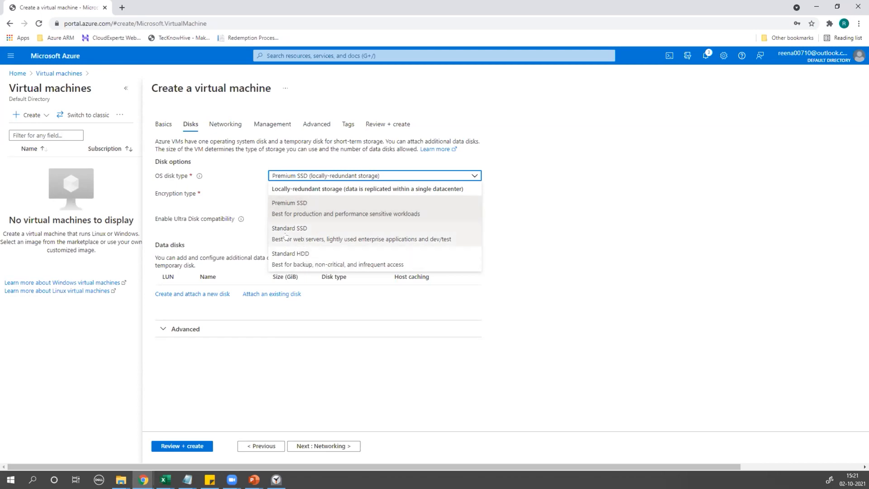
Change the OS disk from Premium SSD to Standard SSD (locally-redundant storage) and expand Encryption type.
click(306, 235)
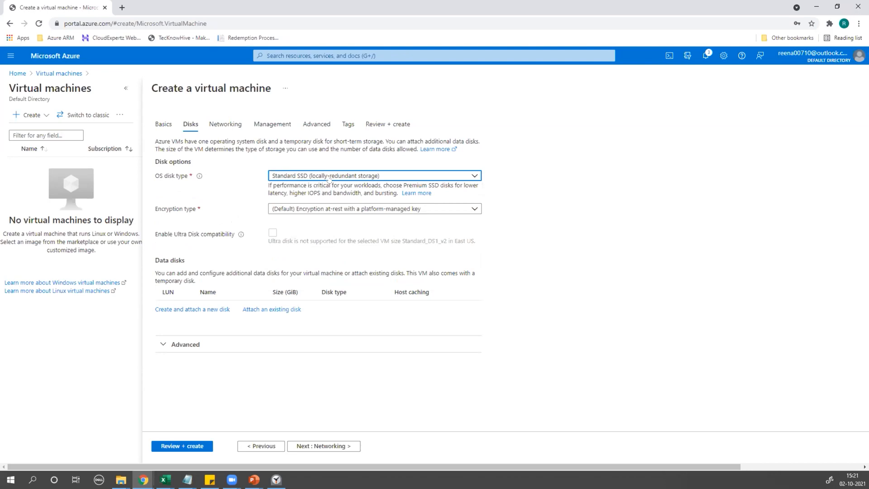
click(293, 211)
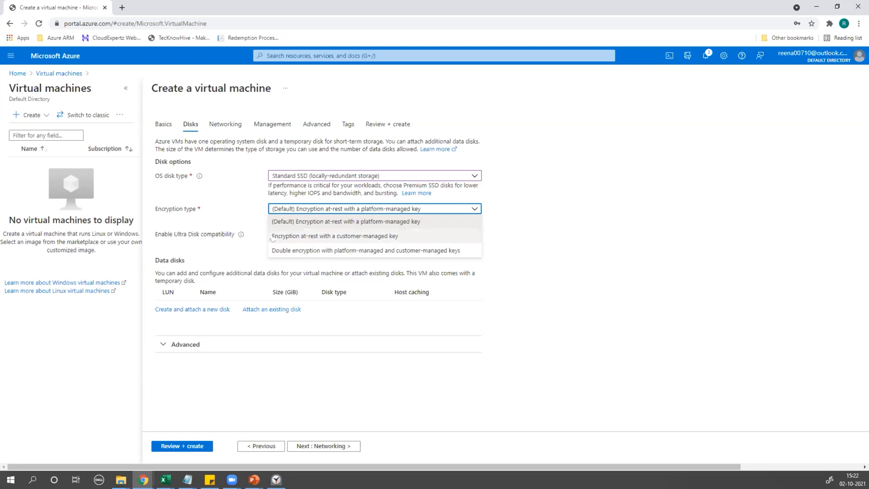
After trying customer-managed key, keep platform-managed key encryption and continue to Networking.
click(329, 236)
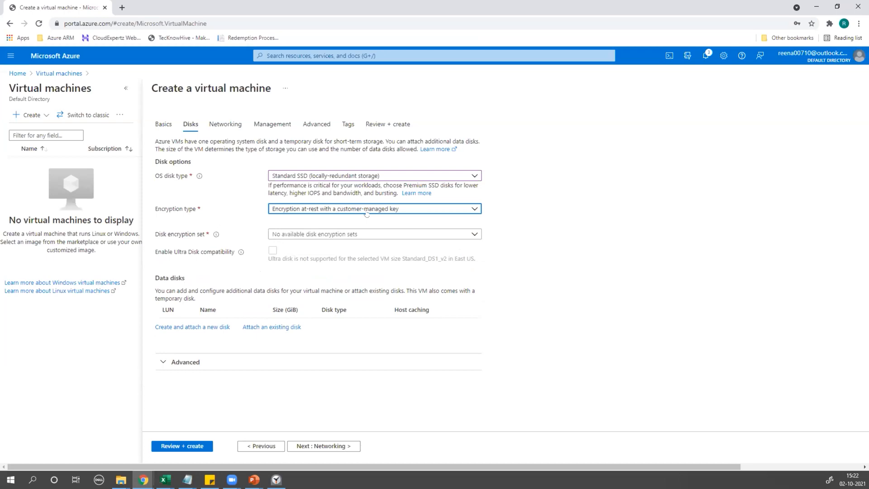
click(336, 213)
click(277, 220)
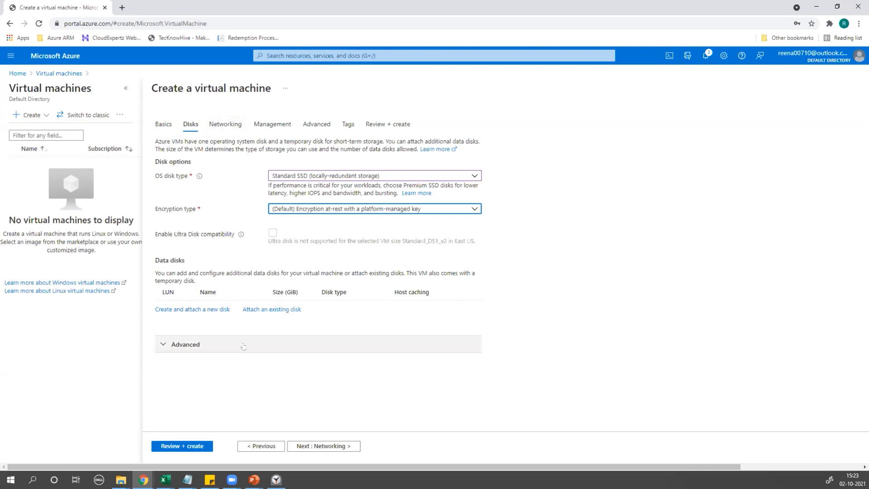
click(316, 445)
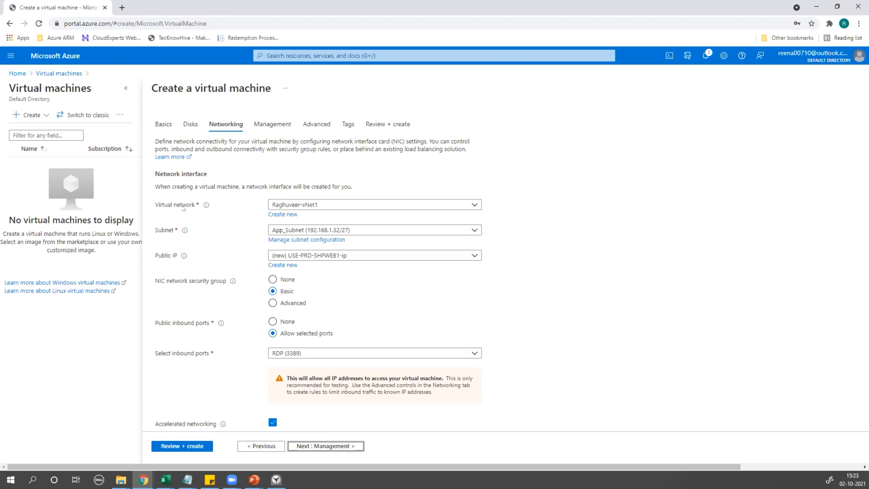
Keep virtual network Raghuveer-vNet1, set subnet to Web-Subnet (192.168.1.0/27), then continue to Management.
click(307, 207)
click(308, 206)
click(307, 206)
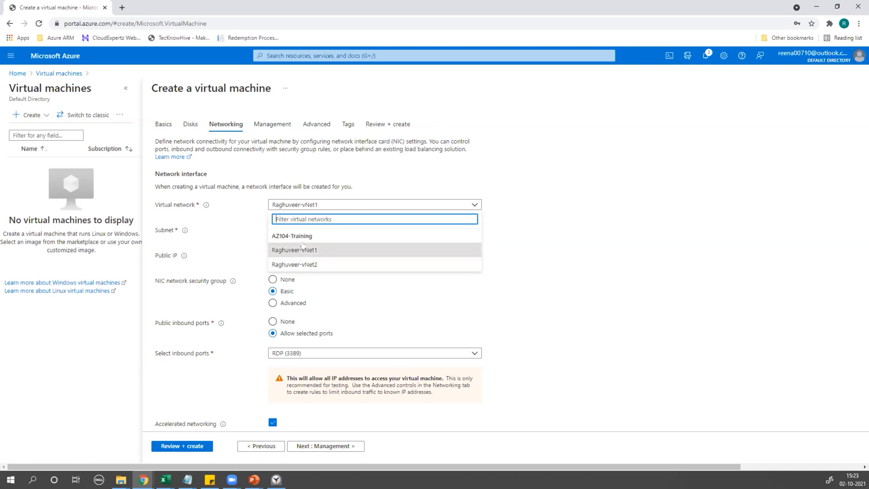
click(302, 250)
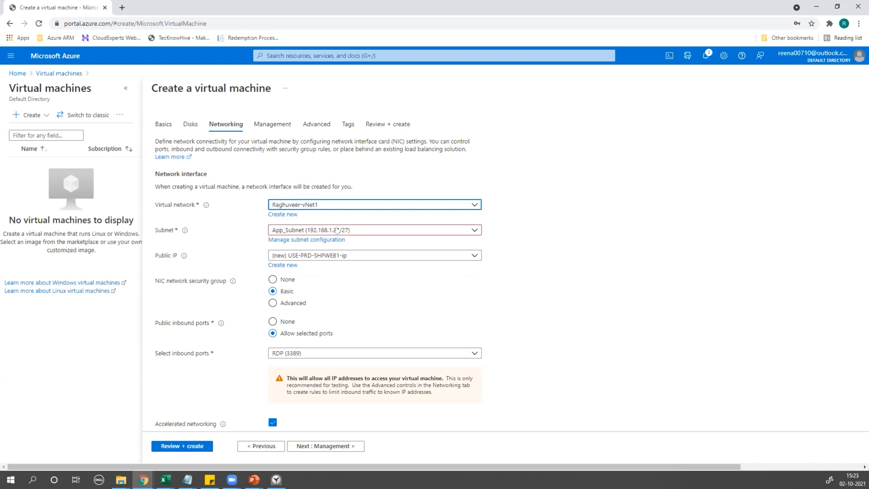
click(336, 229)
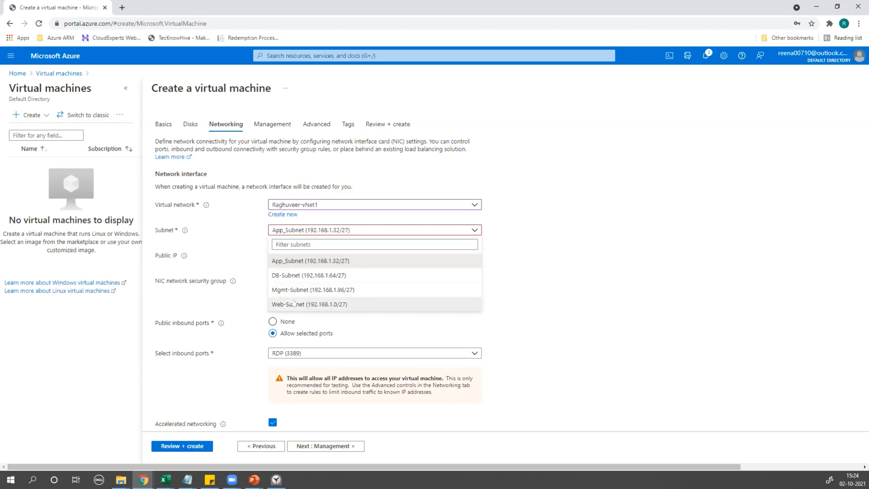
click(299, 304)
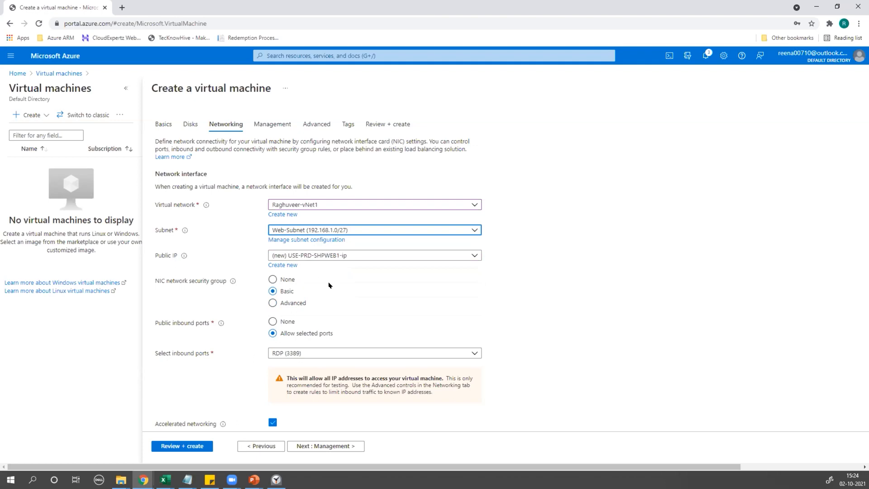
scroll(326, 235, down, 2)
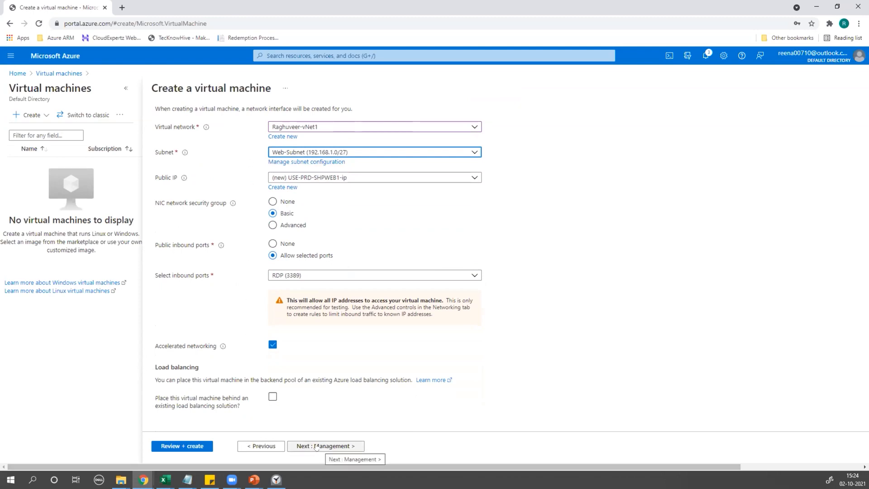
click(316, 447)
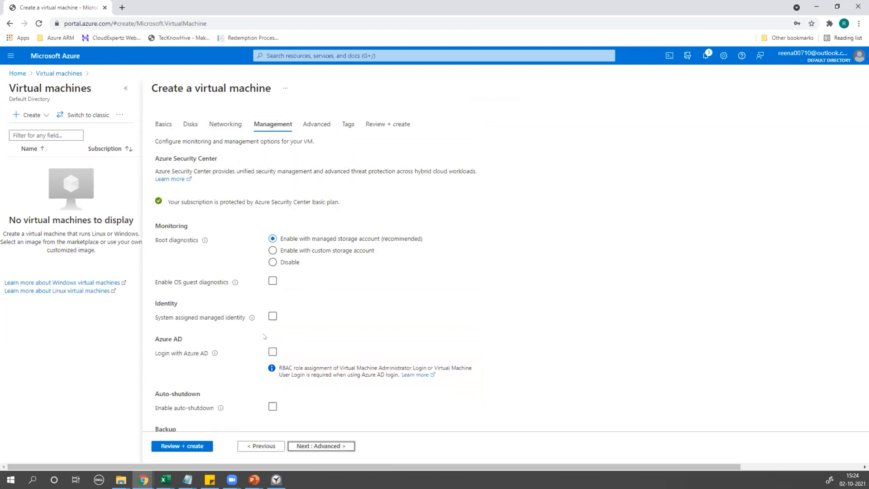
Revisit the Networking and Management tabs without changing any settings.
scroll(264, 337, down, 2)
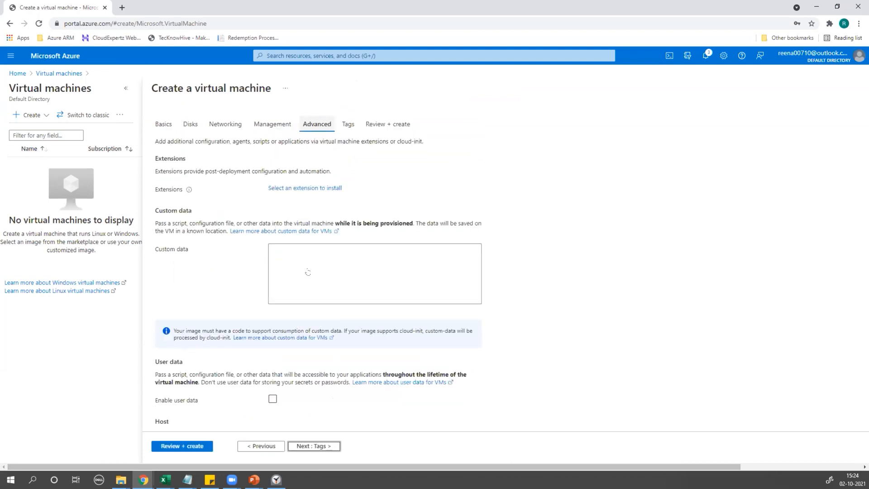
scroll(294, 373, down, 5)
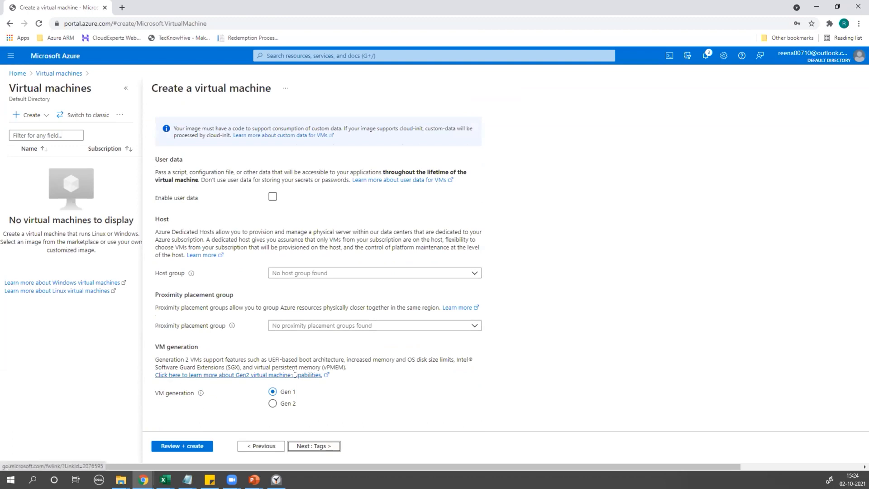
click(301, 446)
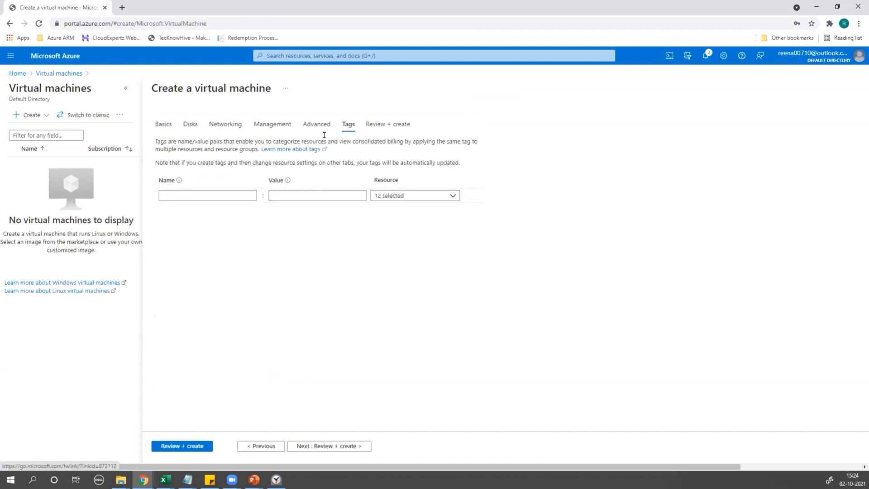
click(226, 125)
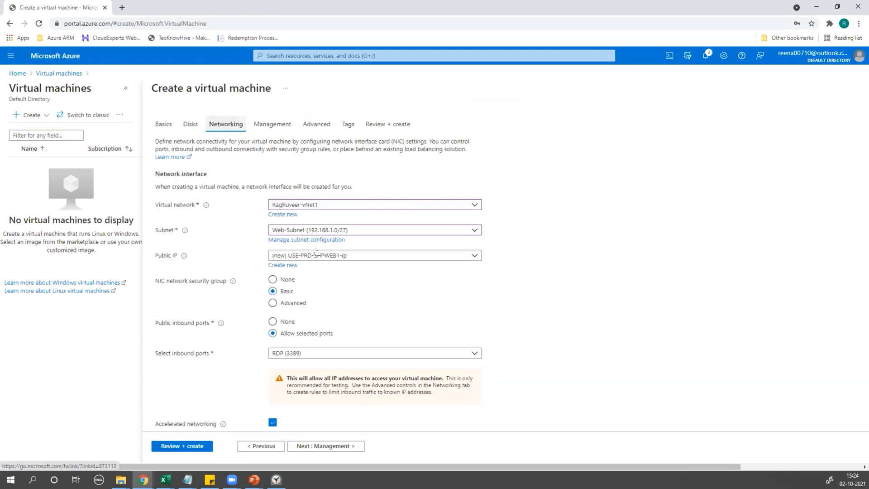
click(277, 128)
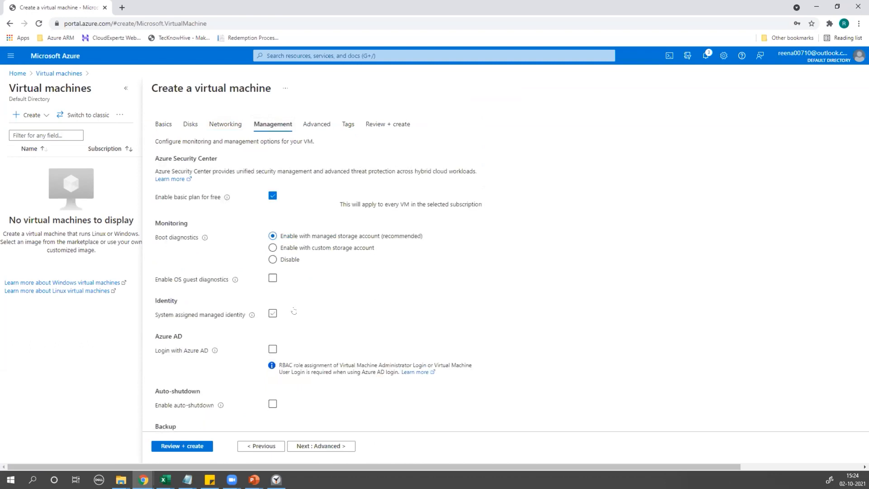
scroll(328, 274, down, 2)
scroll(299, 176, up, 2)
click(223, 125)
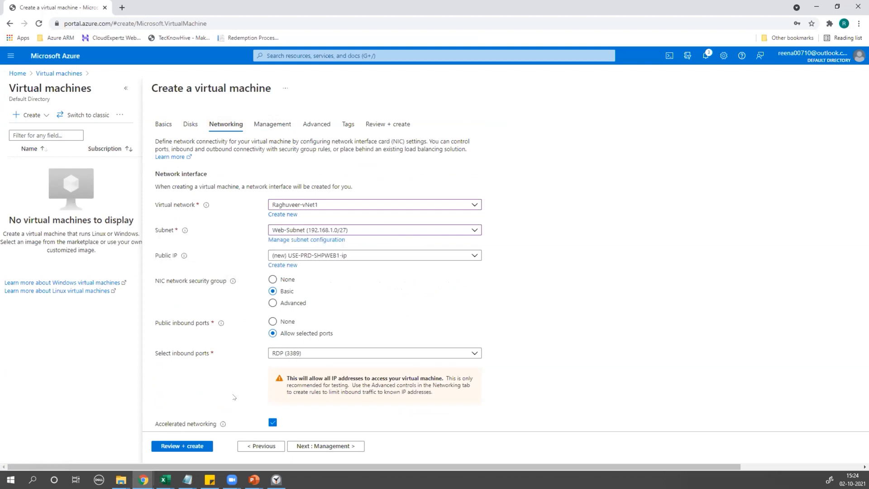
Advance through Management, Advanced and Tags with defaults to the Review + create page.
scroll(234, 397, down, 2)
click(301, 446)
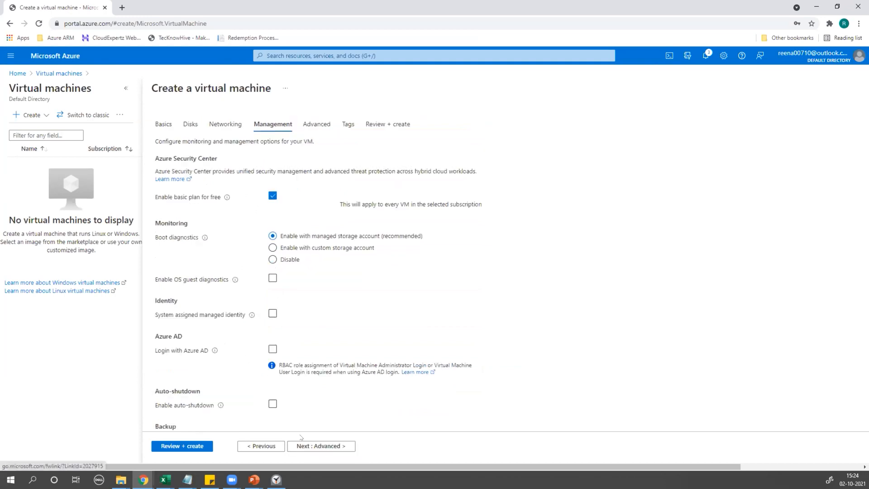
click(301, 446)
click(307, 447)
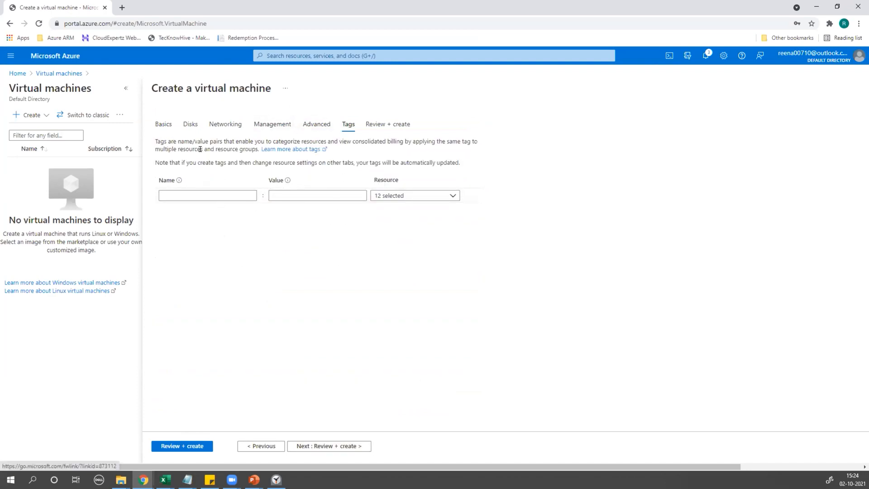
click(328, 446)
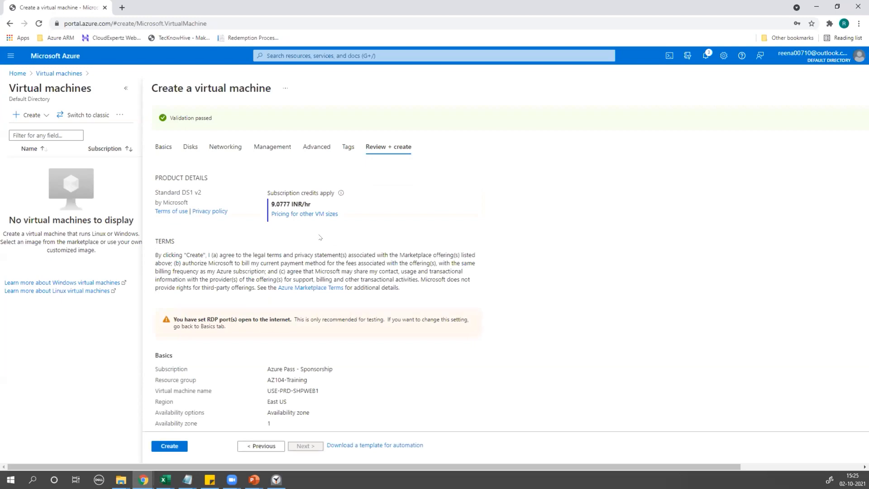
scroll(320, 237, down, 1)
scroll(255, 302, down, 1)
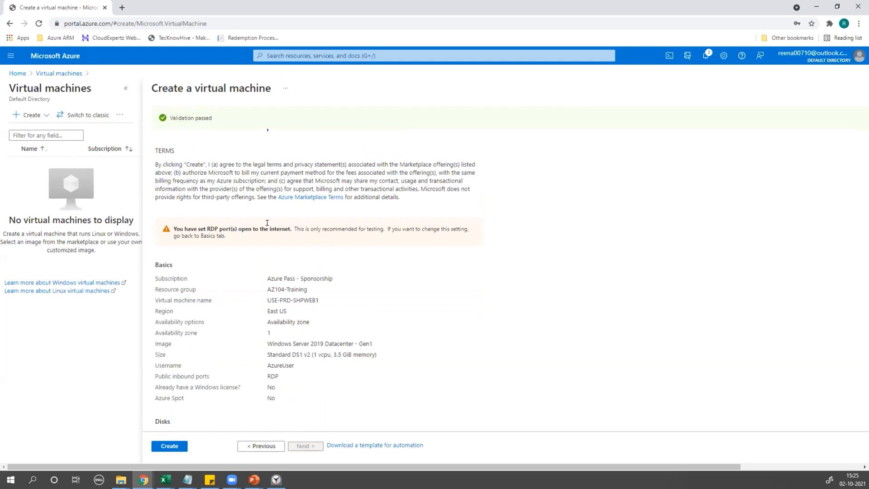
drag(286, 222, 171, 230)
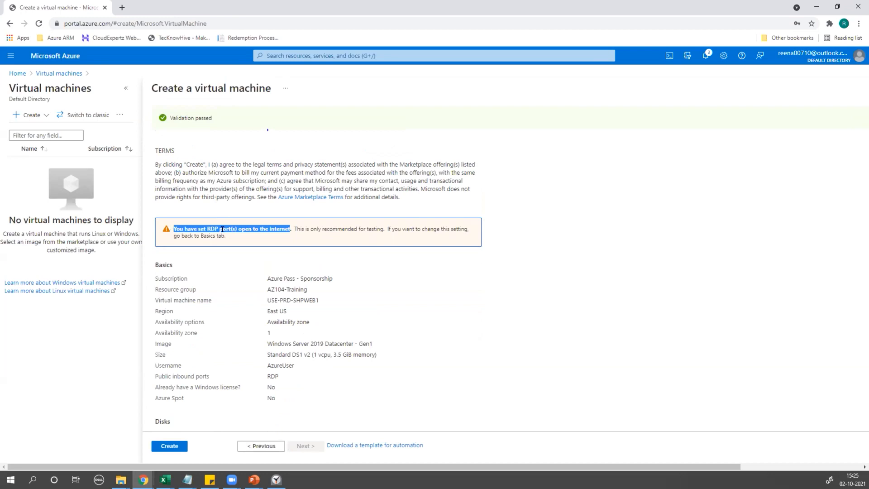
drag(293, 229, 342, 236)
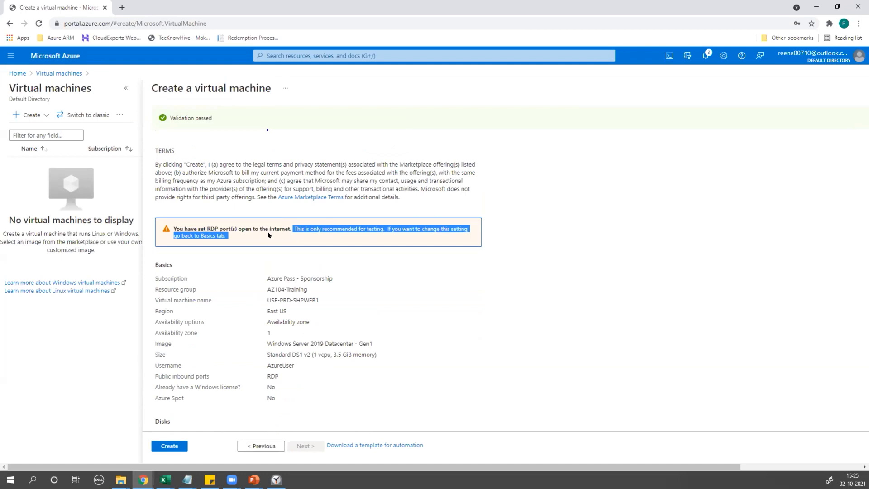
scroll(263, 251, down, 3)
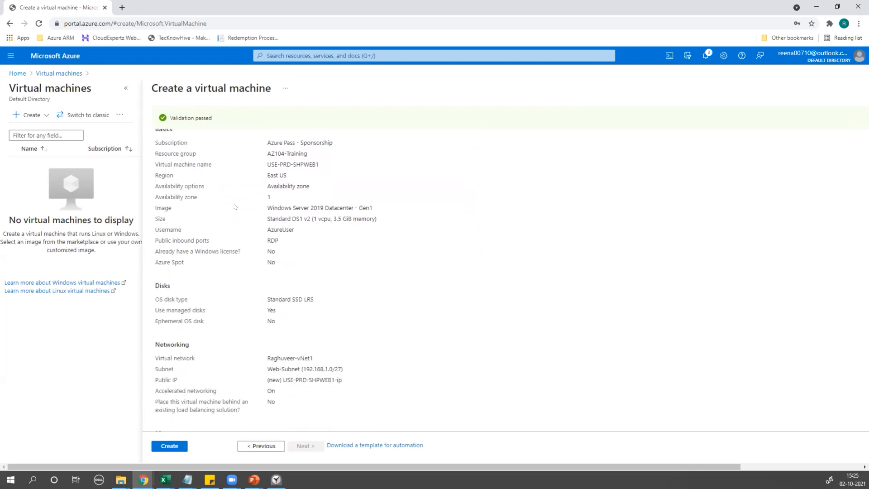
scroll(206, 126, up, 5)
scroll(264, 302, down, 10)
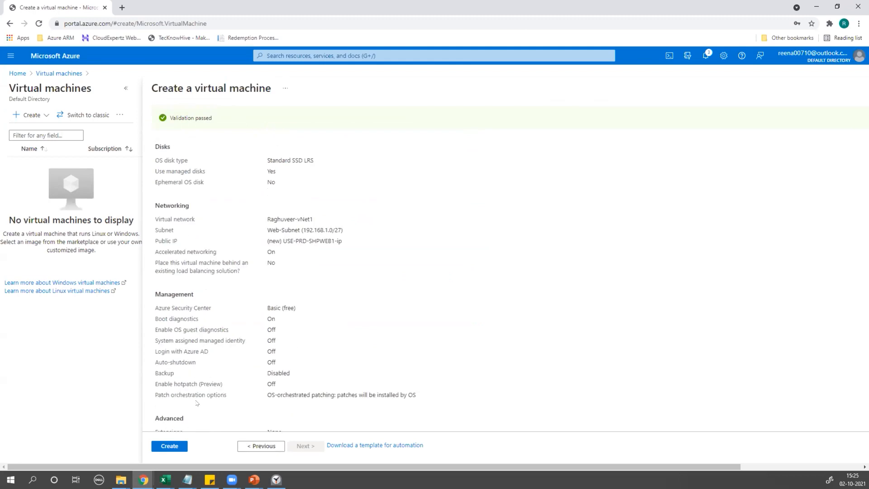
Submit USE-PRD-SHPWEB1 with Create on the Review + create page and await the deployment.
click(169, 446)
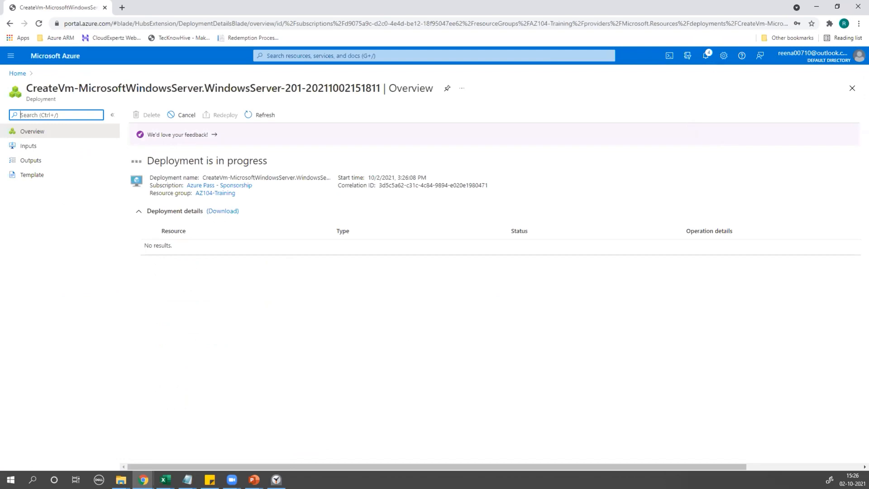
In Notepad, list Virtual Machine, OS Disk, NIC and Public IP as the resources created.
key(alt+Tab)
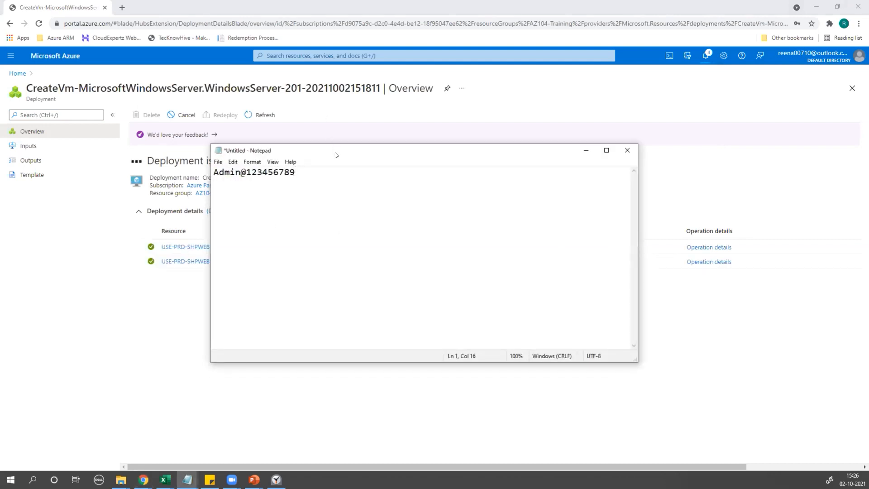
drag(336, 154, 281, 140)
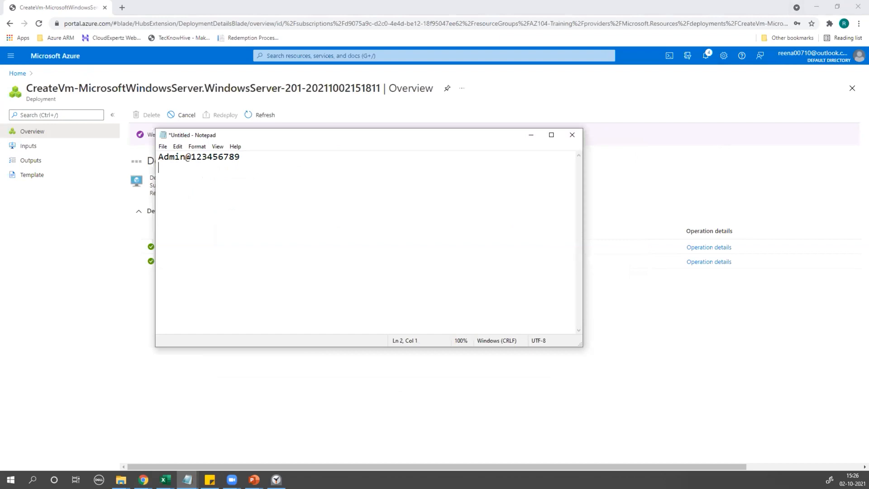
text(v)
text(irtual Machine )
text(OS)
text( IDSK)
key(BackSpace)
key(BackSpace)
key(BackSpace)
key(BackSpace)
text(Di)
text(sk )
text(NIC)
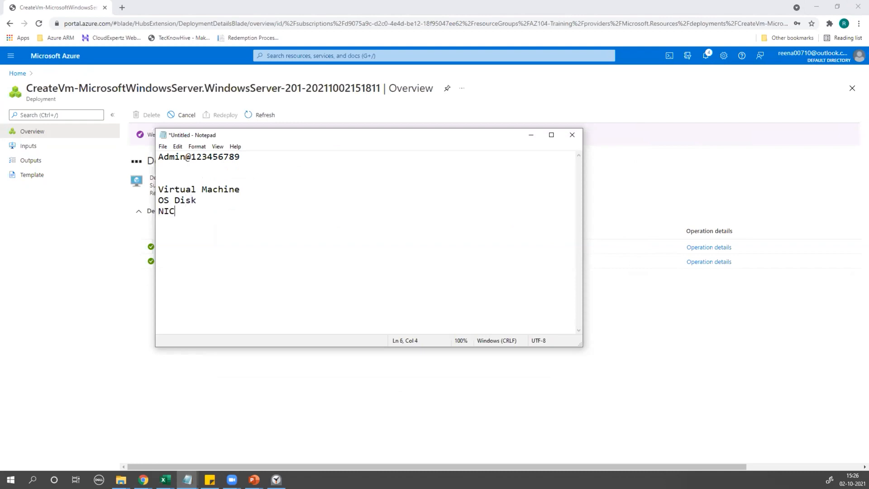
key(Return)
text(PUblic IP)
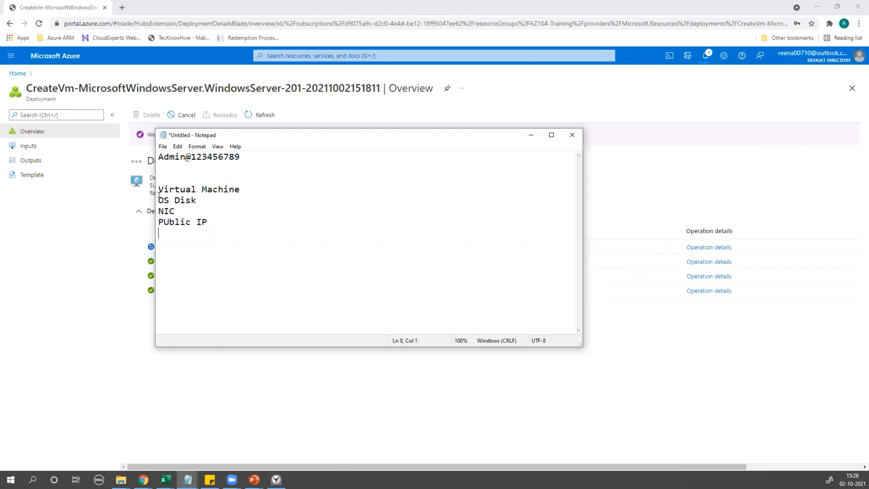
Highlight the new resource lines and shift the Notepad window to the right.
drag(159, 195, 220, 224)
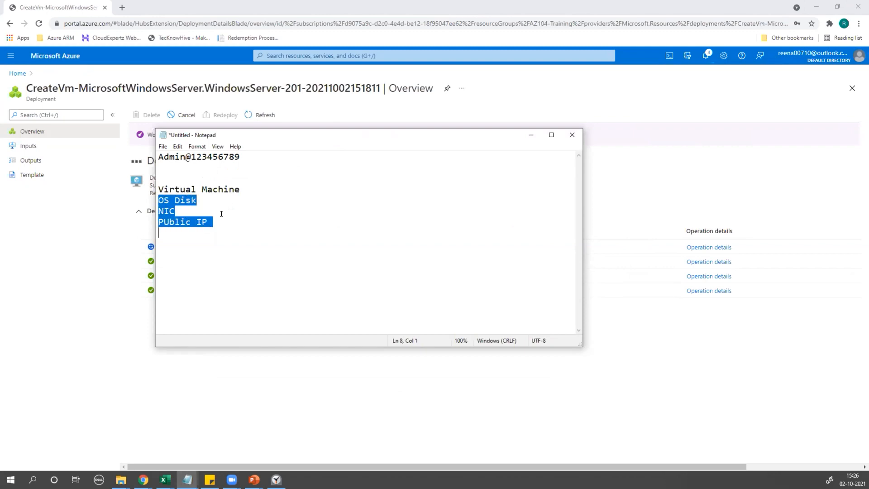
drag(156, 184, 253, 180)
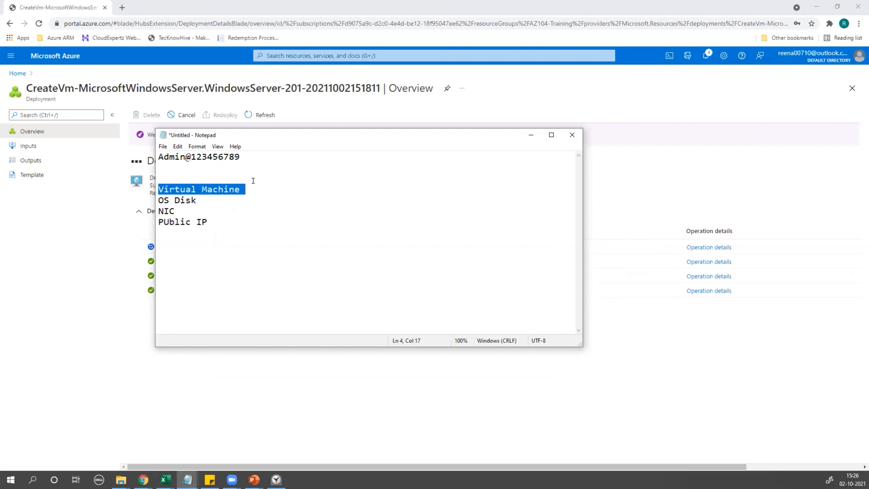
drag(257, 136, 499, 122)
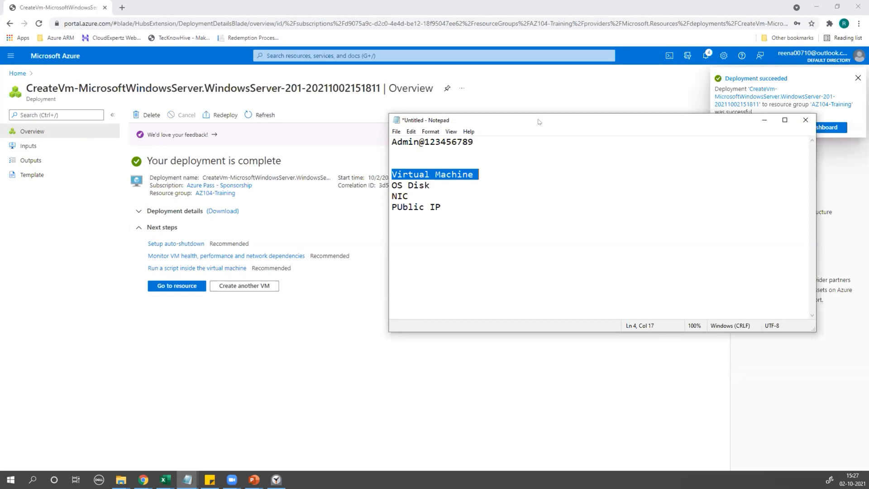
Highlight virtualMachines, networkInterfaces, publicIpAddresses and networkSecurityGroups in the Deployment details table.
click(135, 215)
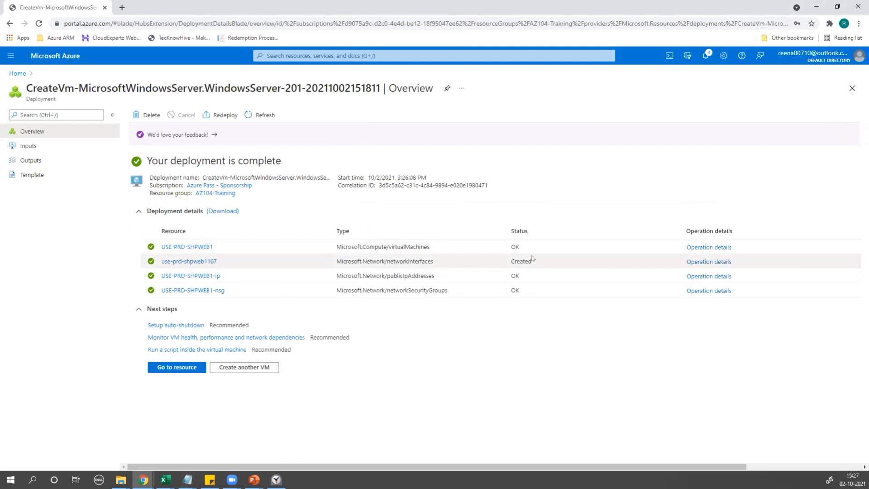
double_click(389, 247)
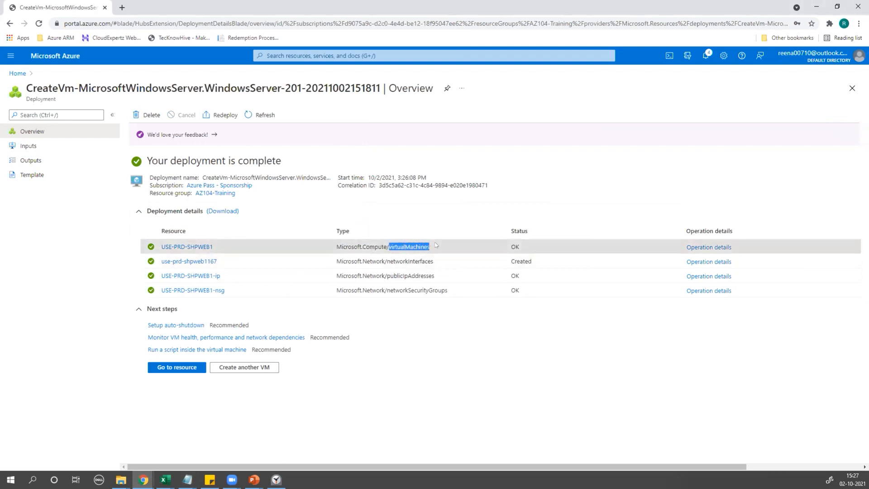
drag(382, 258, 434, 260)
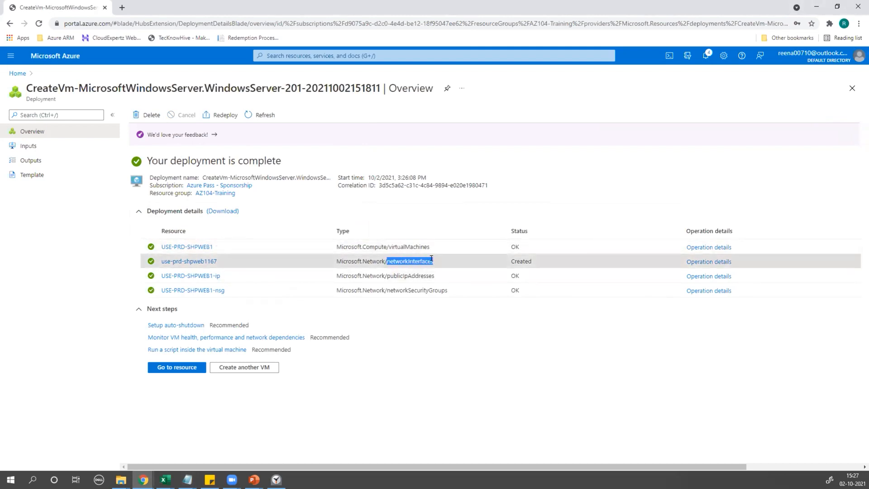
drag(385, 275, 433, 275)
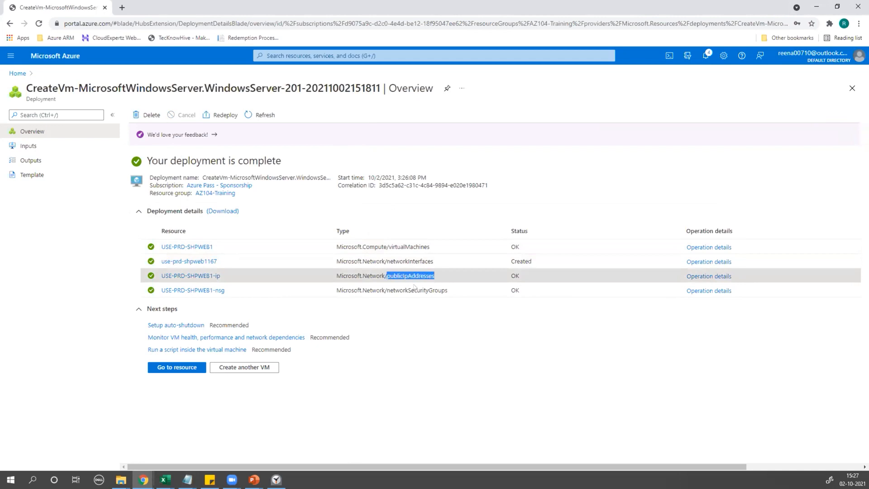
drag(384, 289, 467, 288)
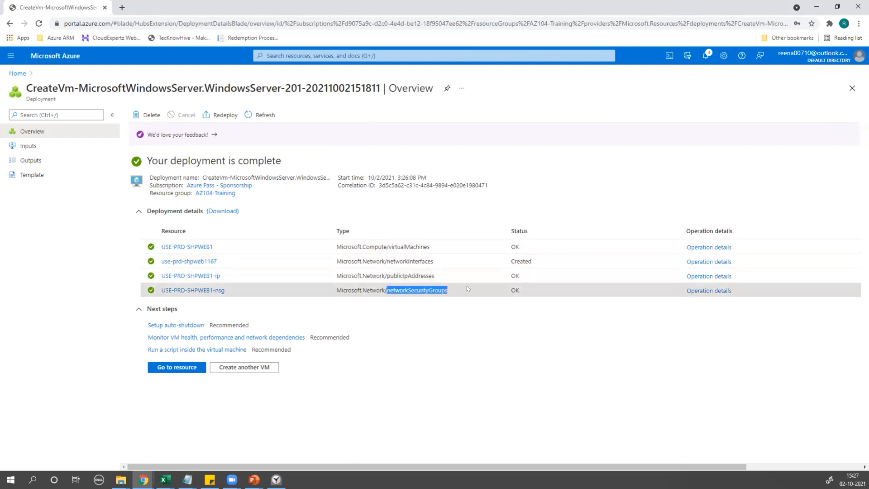
key(alt+Tab)
click(439, 208)
Add NSG to the Notepad resource list and delete the Virtual Machine line.
text(NSGE)
key(BackSpace)
key(BackSpace)
text(G)
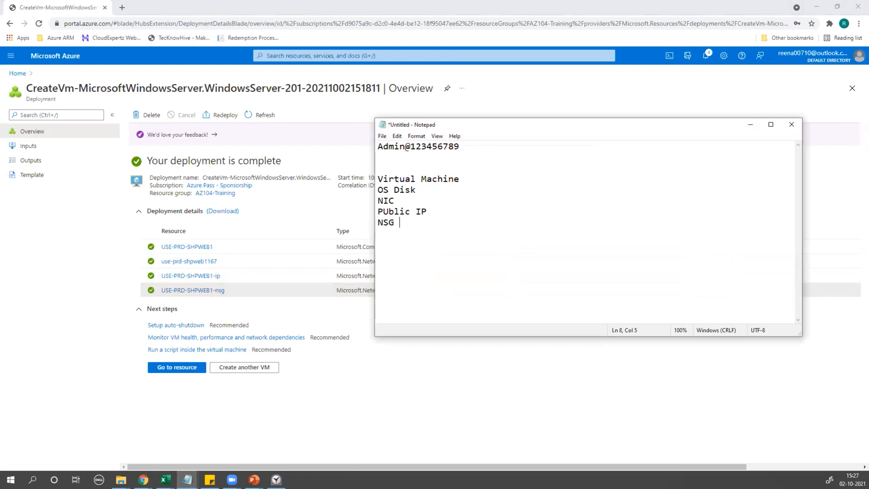
drag(375, 178, 464, 179)
drag(374, 187, 398, 222)
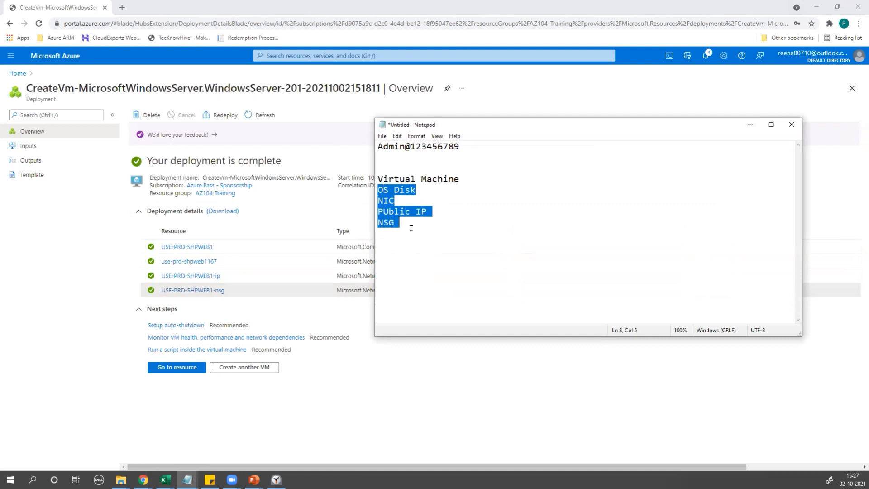
click(411, 229)
drag(383, 190, 425, 222)
click(462, 173)
drag(375, 186, 397, 223)
drag(464, 178, 360, 178)
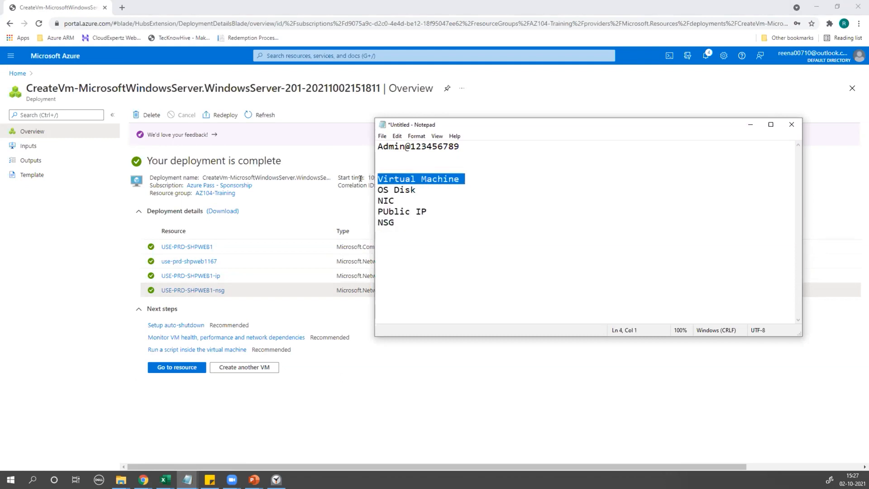
key(Delete)
Review the OS Disk, NIC, Public IP and NSG lines, then minimize Notepad.
click(452, 221)
drag(381, 192, 404, 222)
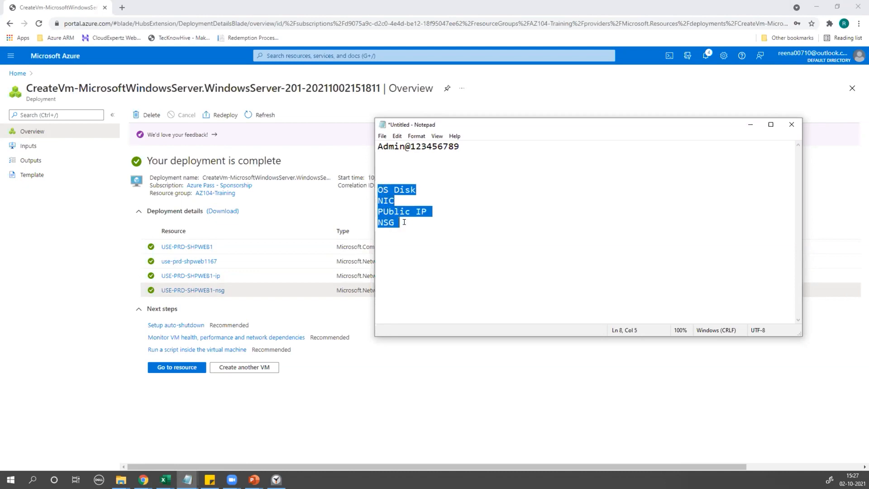
click(418, 186)
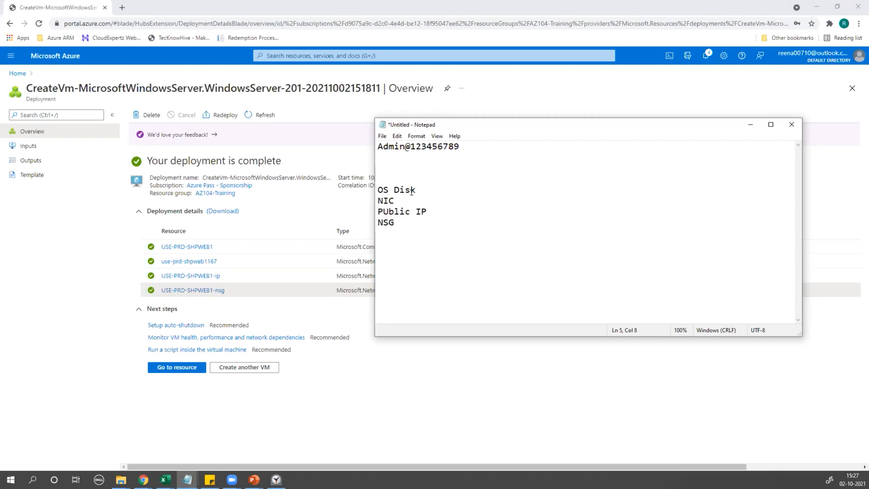
drag(395, 201, 368, 205)
drag(430, 210, 368, 222)
drag(417, 190, 369, 186)
drag(431, 211, 375, 211)
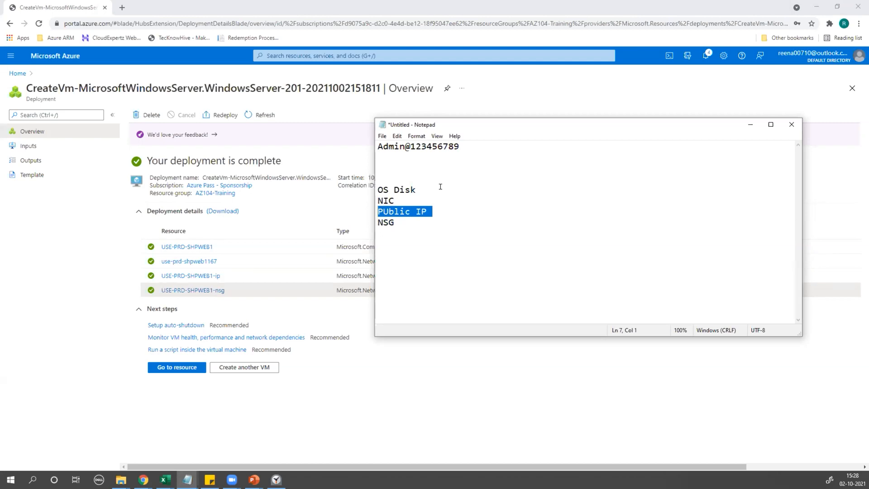
drag(378, 188, 423, 222)
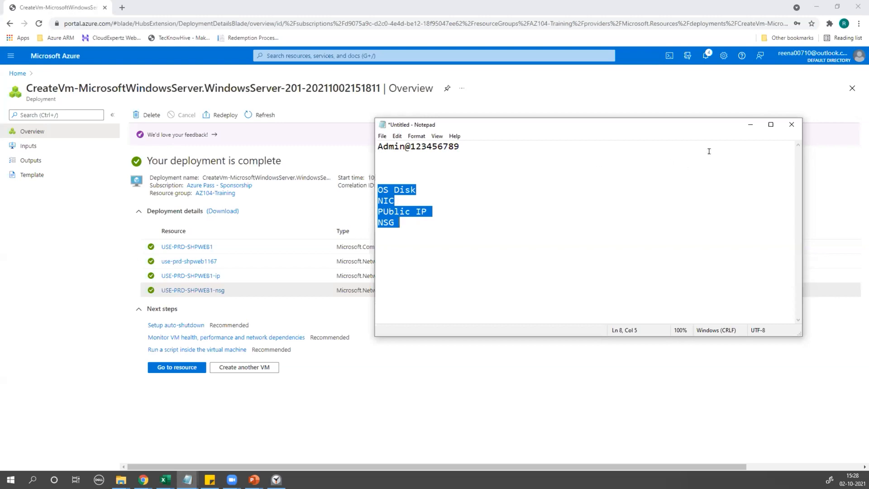
click(750, 124)
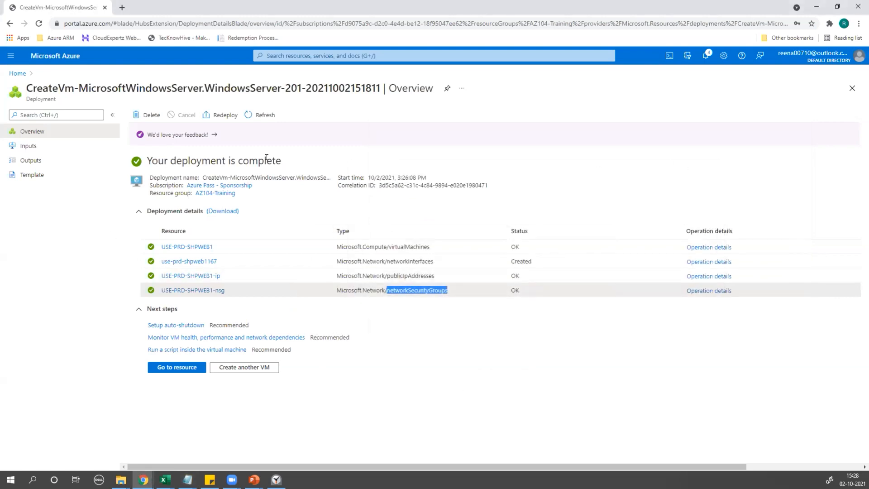
Open the Virtual machines list from recent services and narrow its Name column.
click(318, 53)
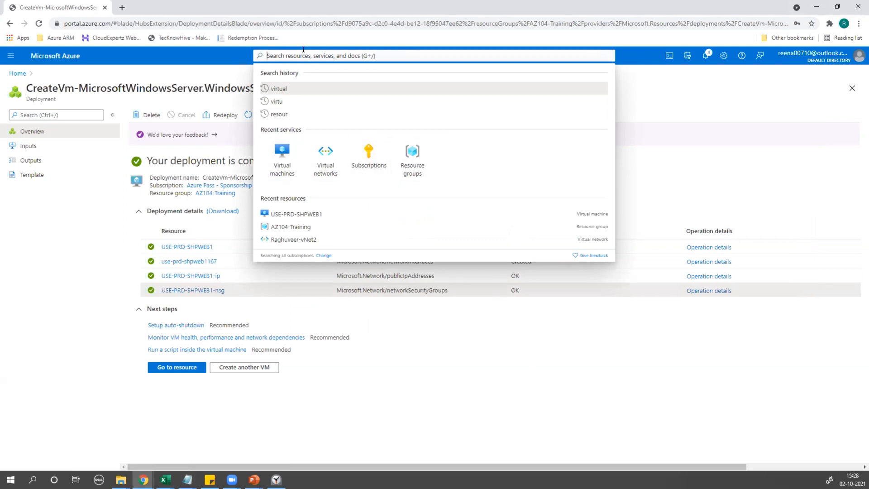
click(279, 157)
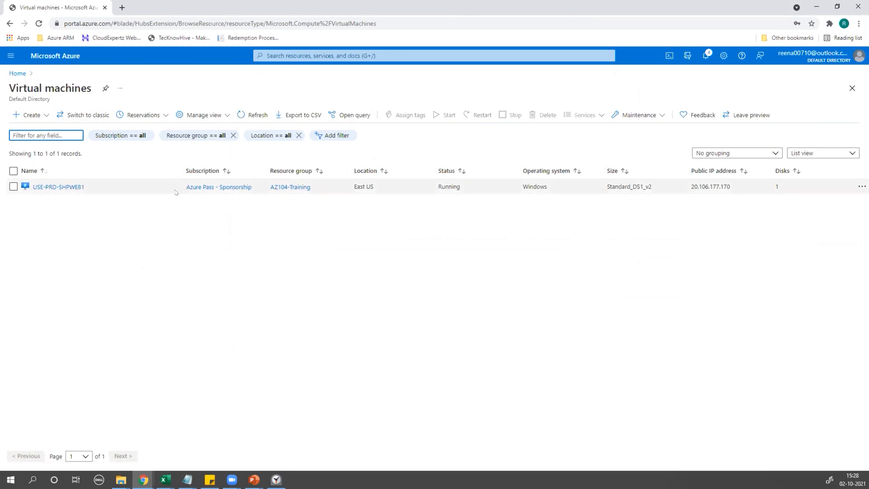
drag(178, 164, 109, 171)
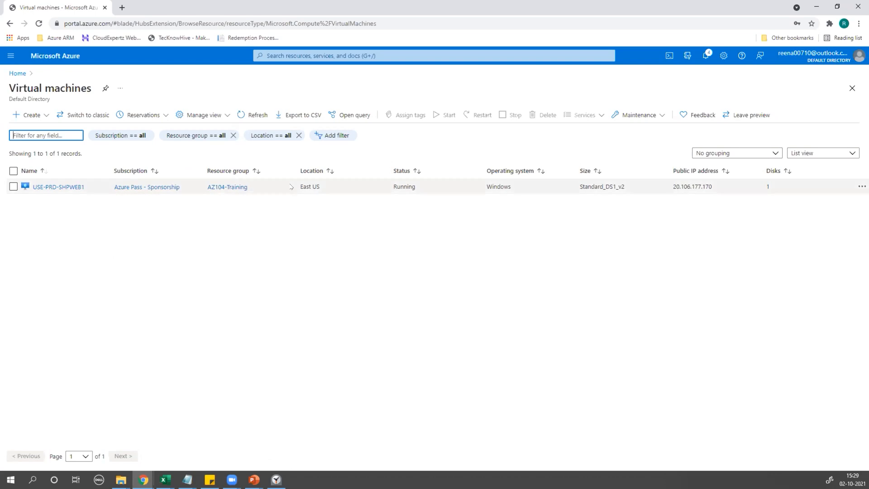
Add a Private IP address column to the VM list view.
click(205, 117)
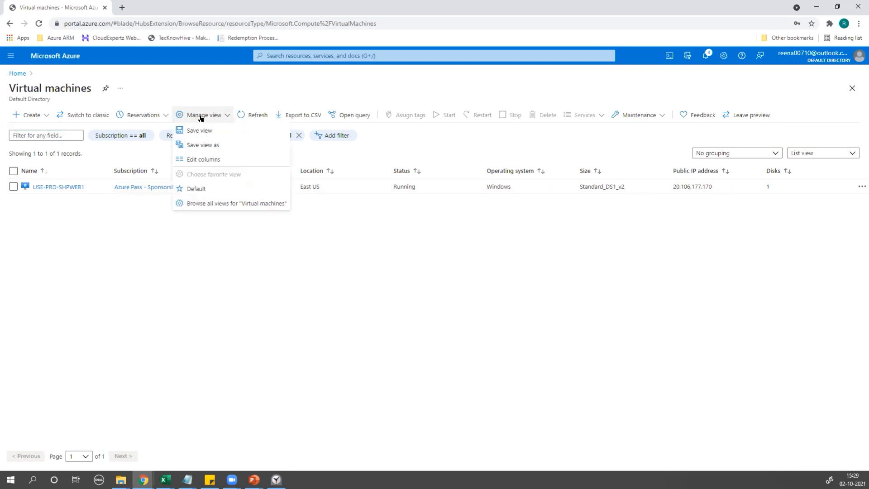
click(200, 161)
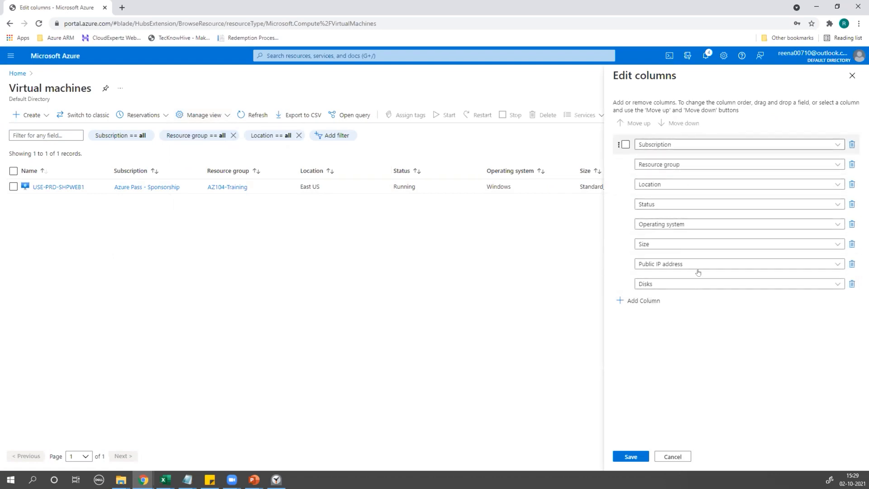
click(687, 301)
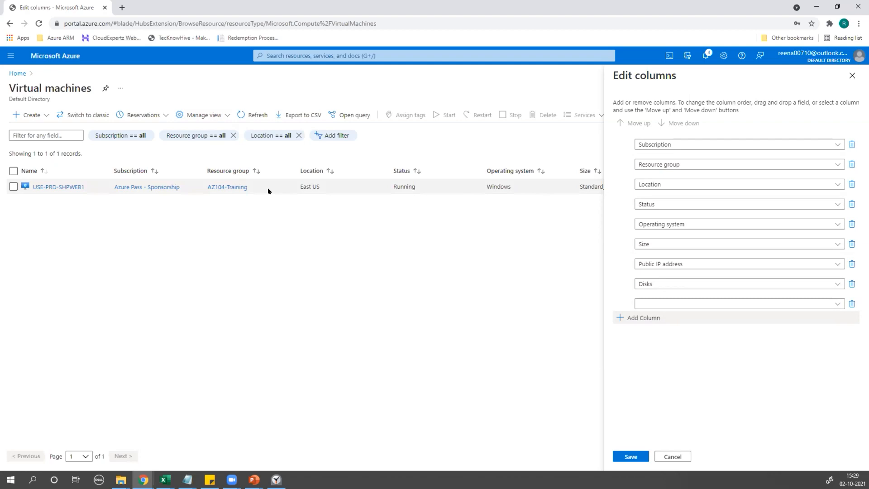
click(838, 304)
scroll(698, 324, down, 1)
click(701, 286)
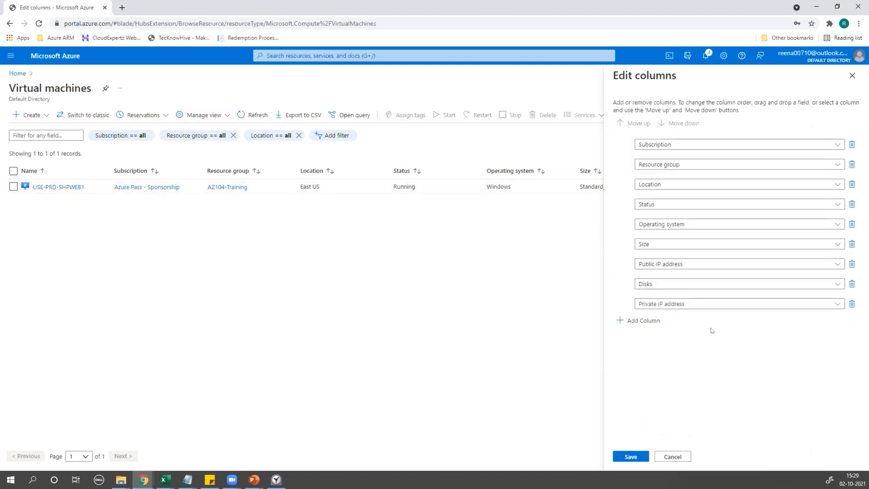
Add a Virtual network column to the list view.
click(619, 321)
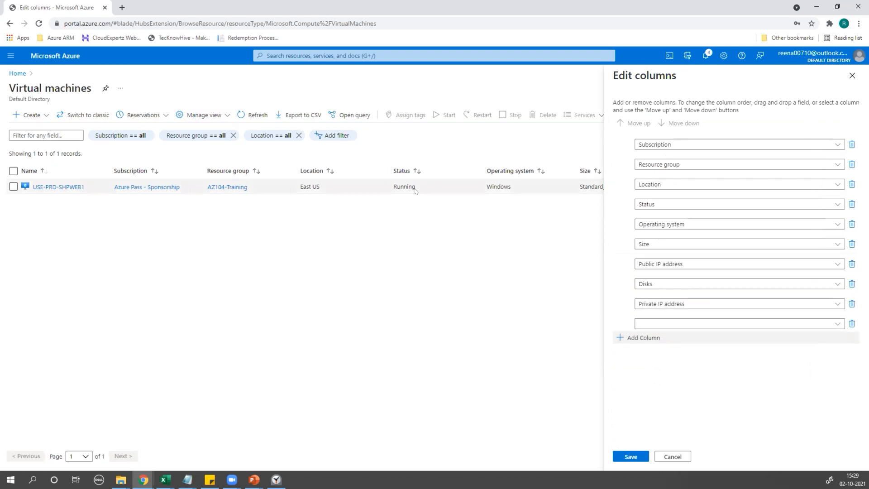
click(837, 324)
scroll(721, 352, down, 3)
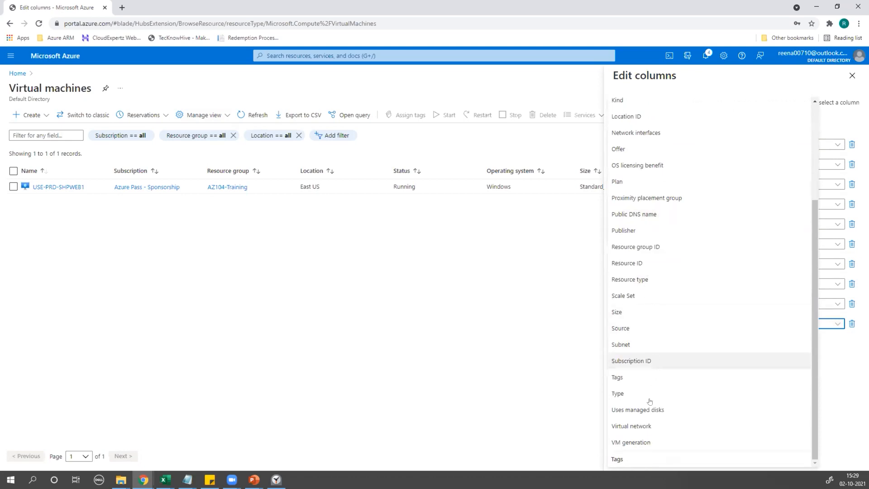
click(633, 426)
right_click(634, 429)
click(632, 374)
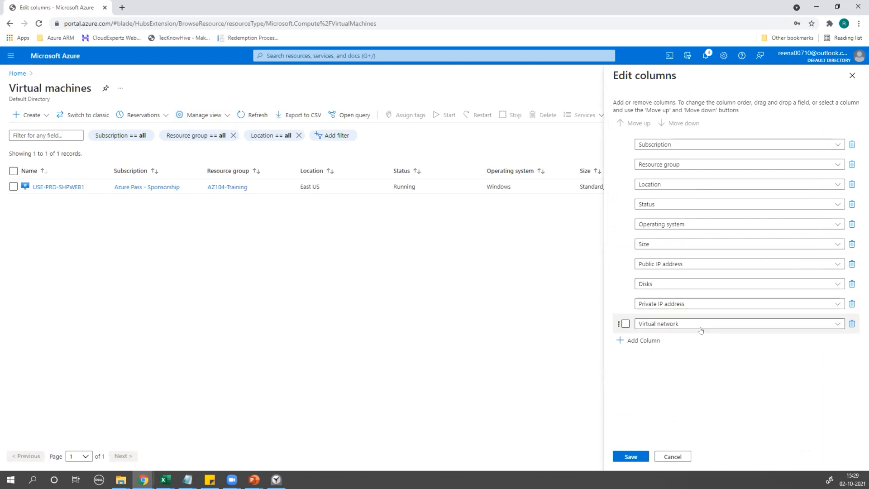
Add a Subnet column and save the new column layout.
click(626, 343)
click(803, 344)
scroll(683, 367, down, 3)
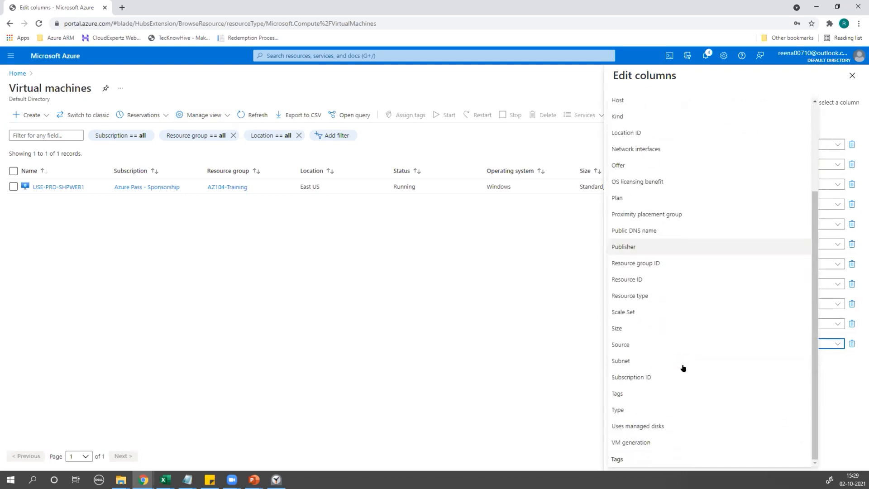
click(633, 360)
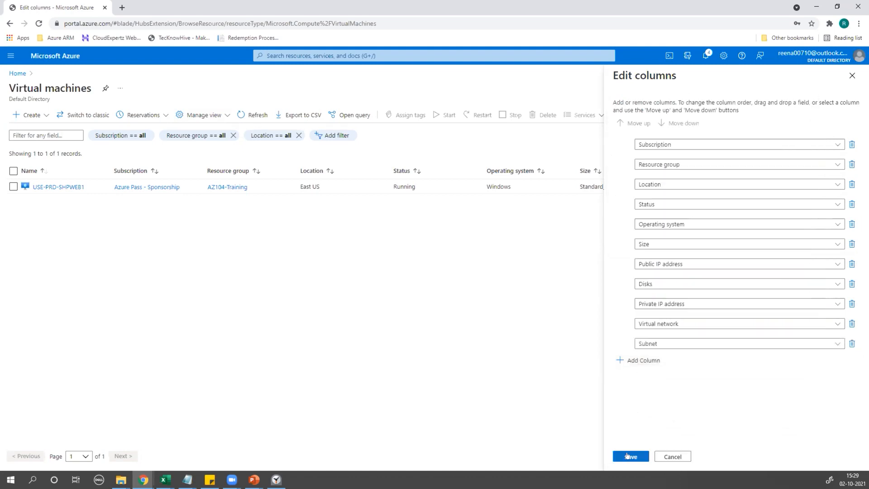
click(629, 456)
right_click(631, 456)
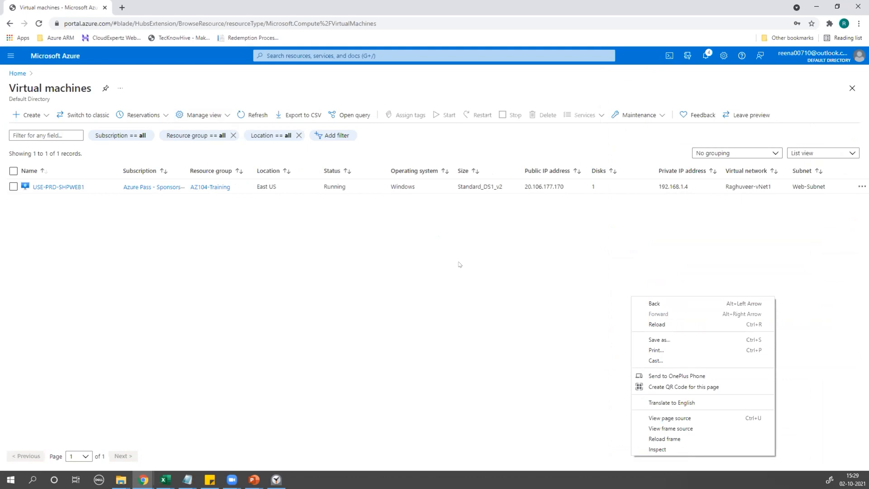
Resize the Disks, Private IP, Subnet, Name and Subscription columns of the VM list.
click(403, 288)
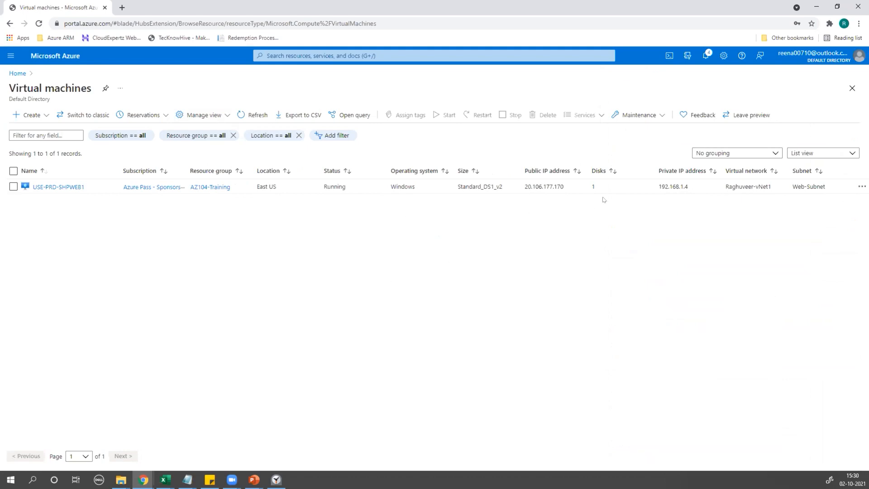
drag(655, 166, 627, 166)
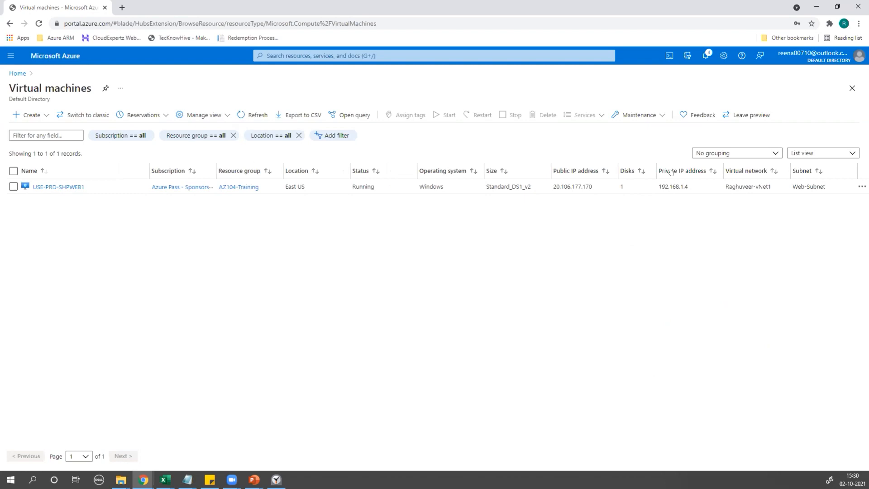
drag(720, 163, 721, 166)
drag(850, 165, 837, 168)
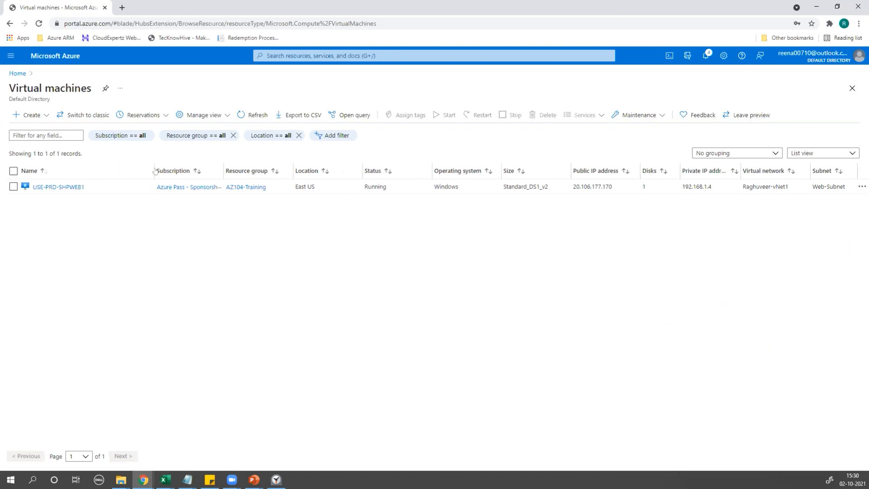
drag(149, 163, 88, 165)
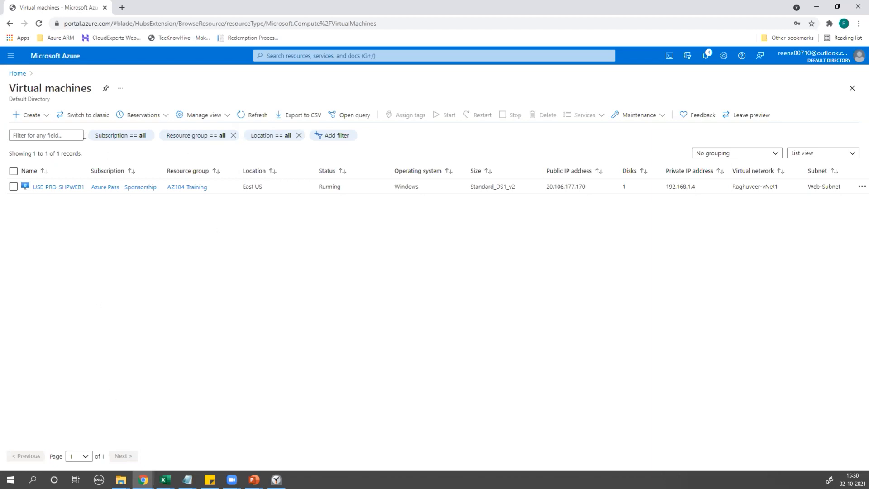
drag(165, 169, 179, 169)
drag(83, 163, 120, 163)
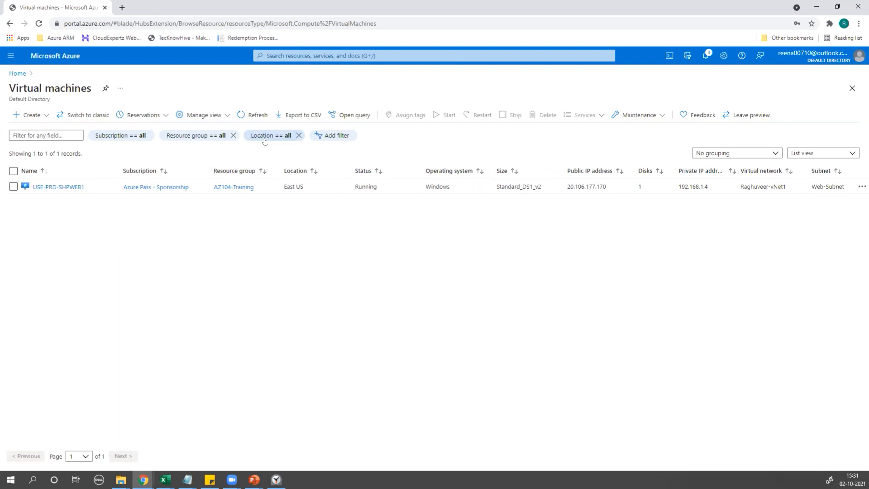
Start a new virtual machine from the Create menu.
click(286, 55)
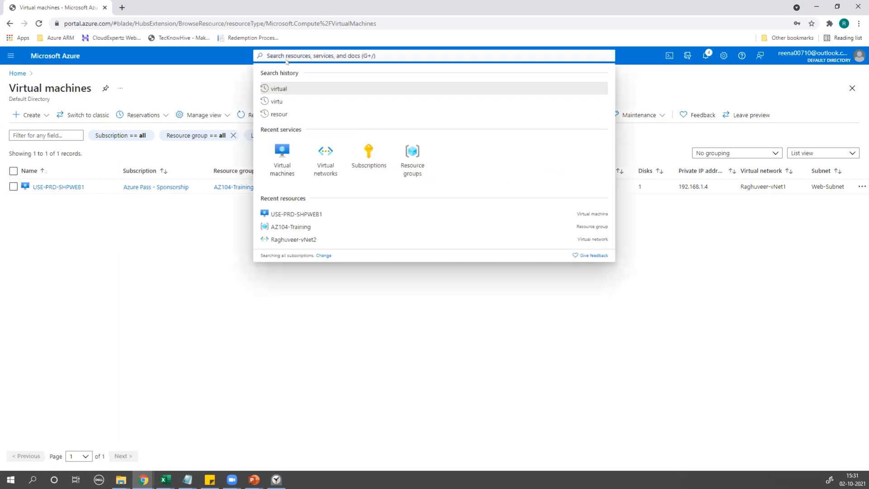
click(280, 151)
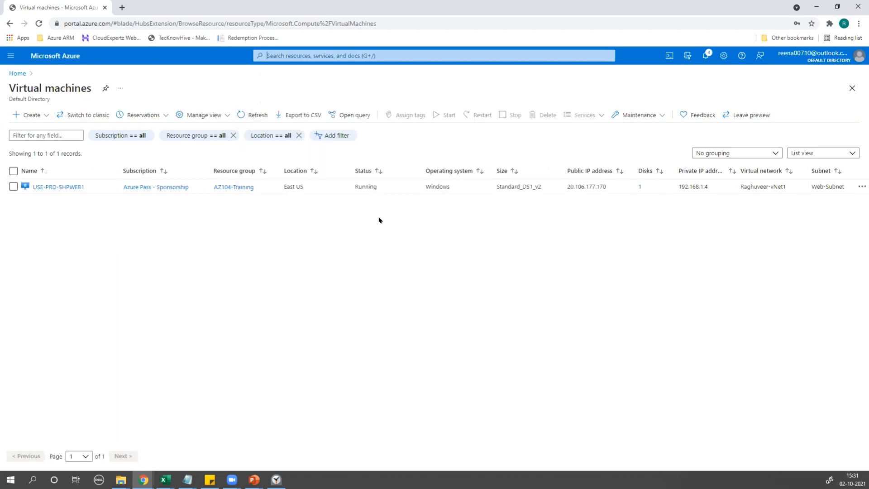
click(20, 116)
click(36, 128)
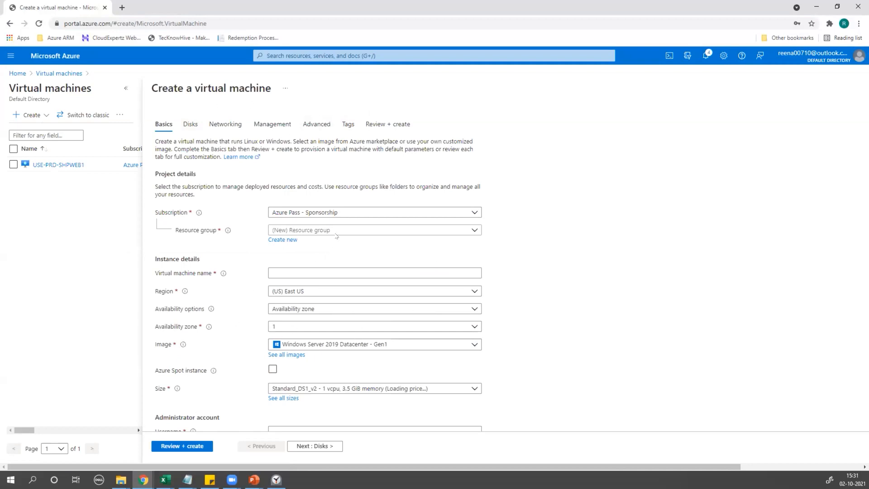
Choose resource group AZ104-Training and name the VM USE-PRD-SHPWEB2.
click(279, 230)
click(313, 259)
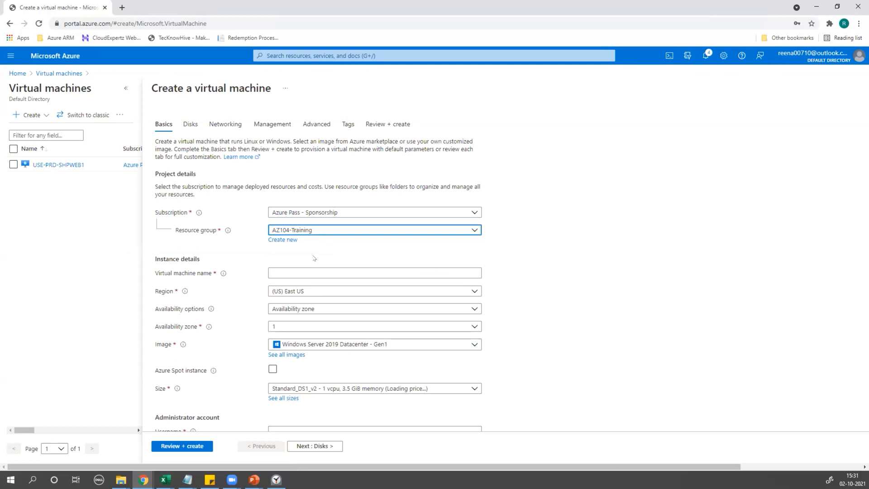
scroll(314, 257, down, 1)
click(295, 225)
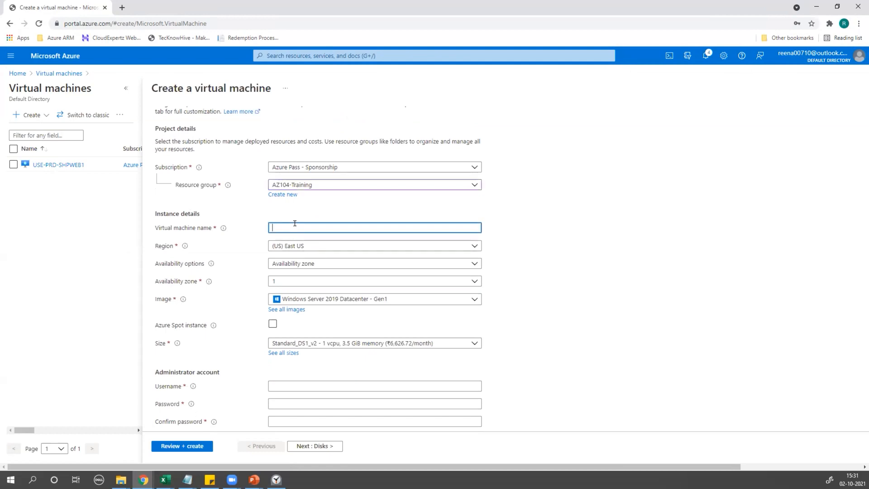
text(USE-P)
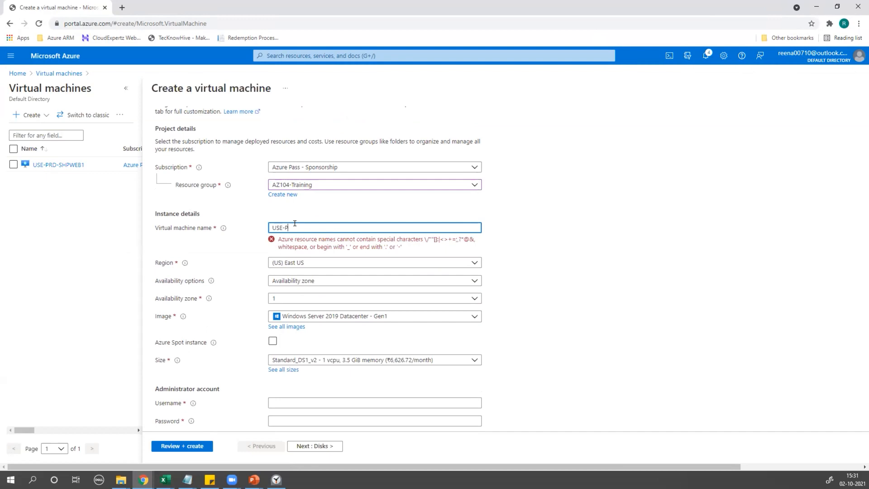
text(RD-SHPW)
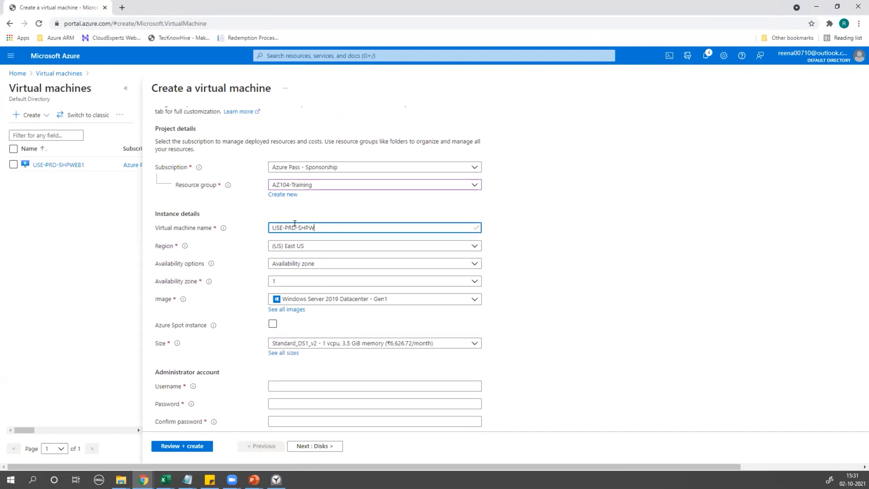
text(BB)
text(B2)
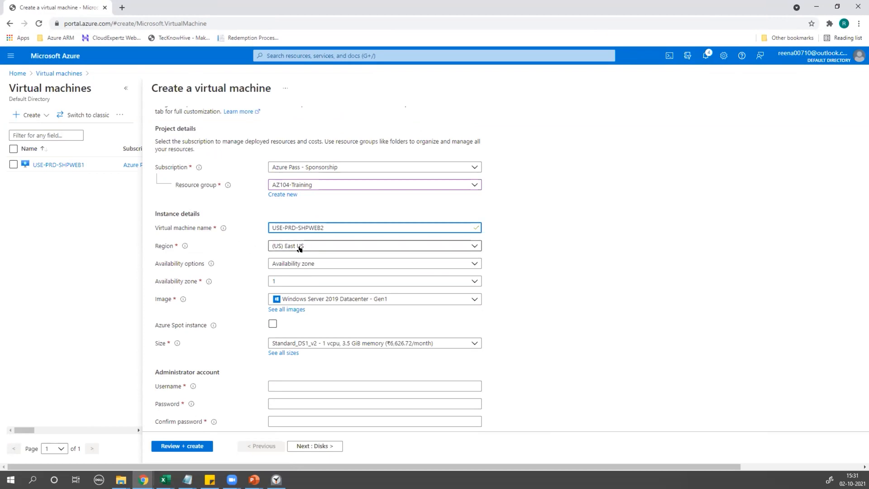
Set the availability zone to 2.
click(291, 281)
click(286, 308)
scroll(303, 303, down, 1)
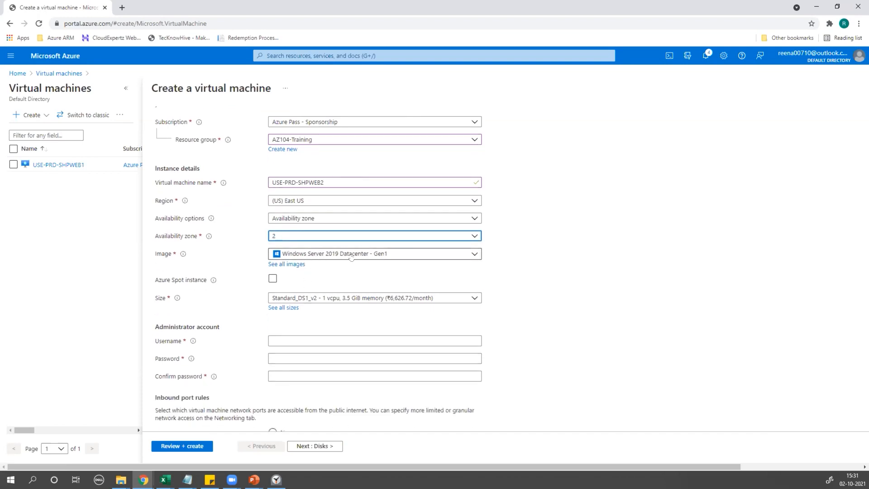
scroll(350, 258, down, 2)
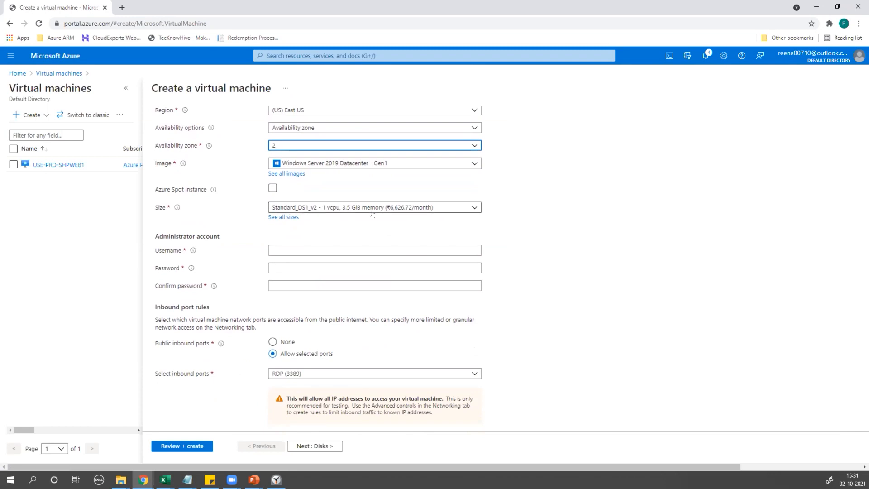
Set administrator username AzureUser and enter a matching password and confirmation.
click(274, 245)
text(AzureUser)
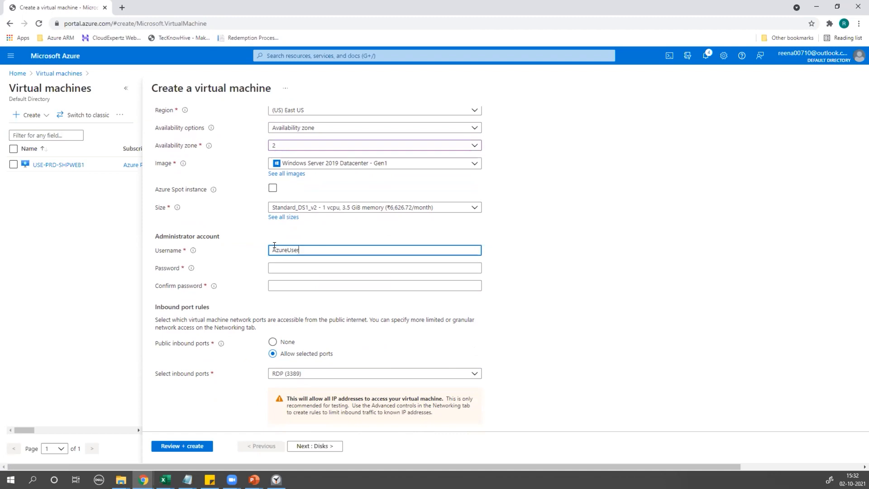
click(282, 266)
text(*****)
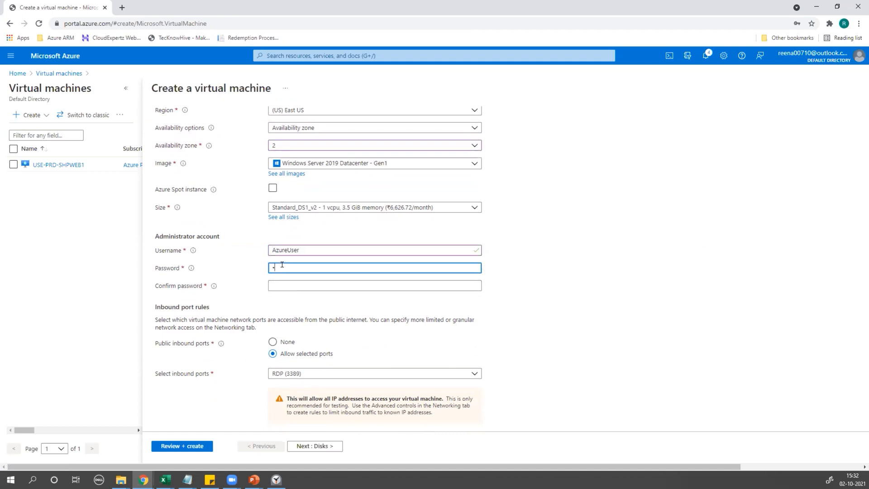
text(*********)
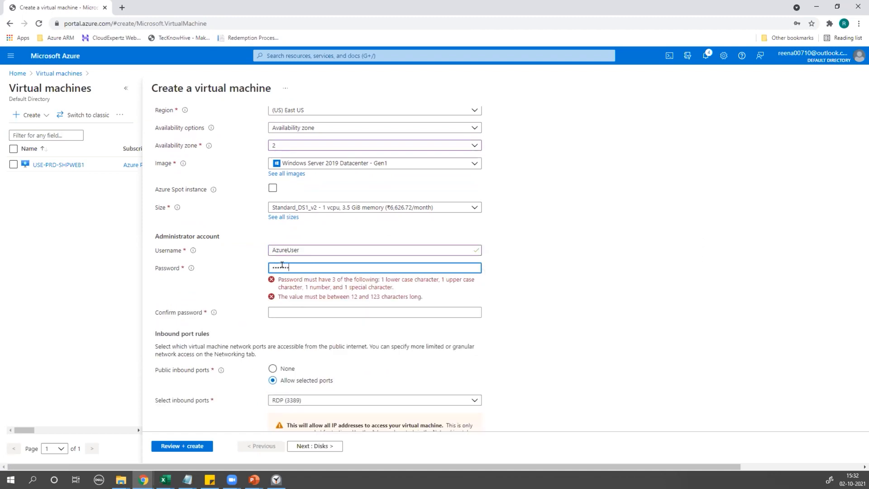
text(*)
click(295, 282)
text(***************)
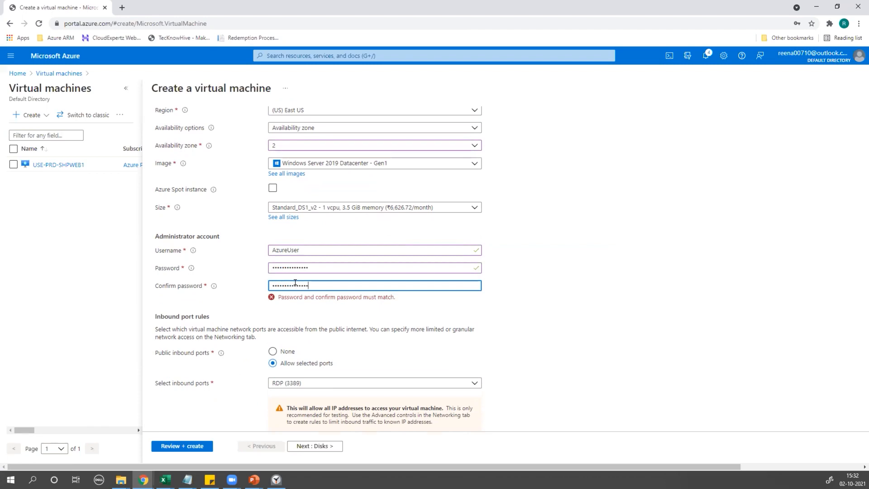
text(*)
click(229, 286)
Scroll through the Basics tab to review the image, admin account and RDP 3389 rule.
scroll(229, 285, down, 2)
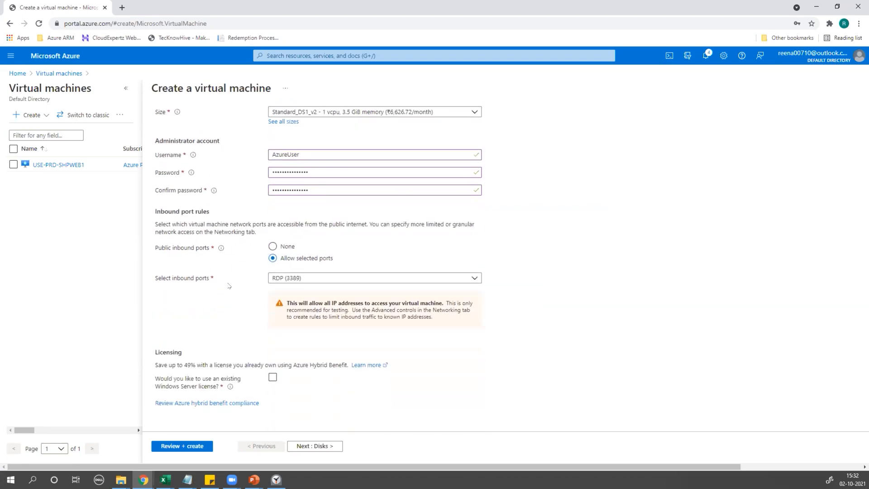
scroll(228, 286, up, 6)
scroll(234, 281, down, 2)
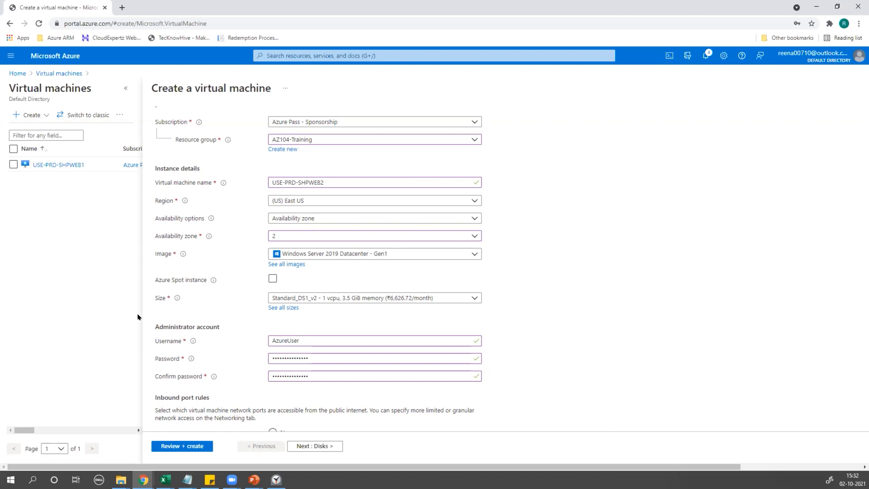
scroll(150, 316, down, 2)
scroll(313, 286, up, 3)
scroll(313, 286, down, 5)
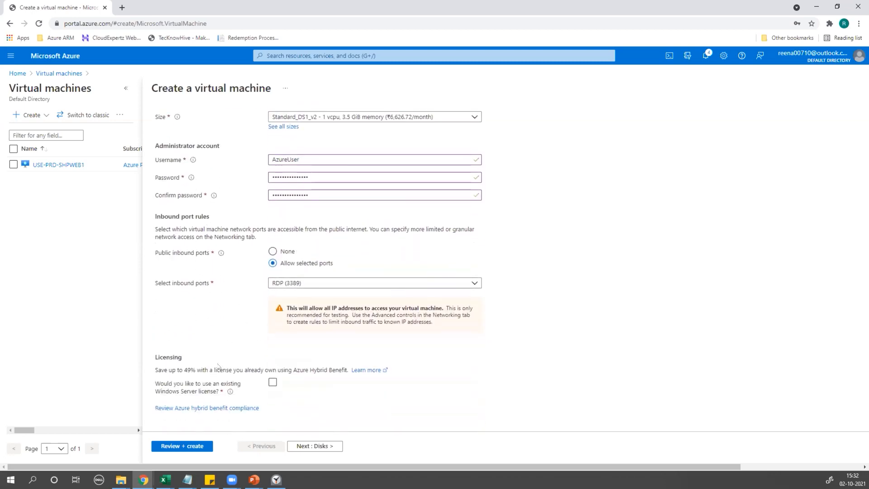
Set the OS disk type to Standard SSD (locally-redundant storage) on the Disks tab.
click(292, 447)
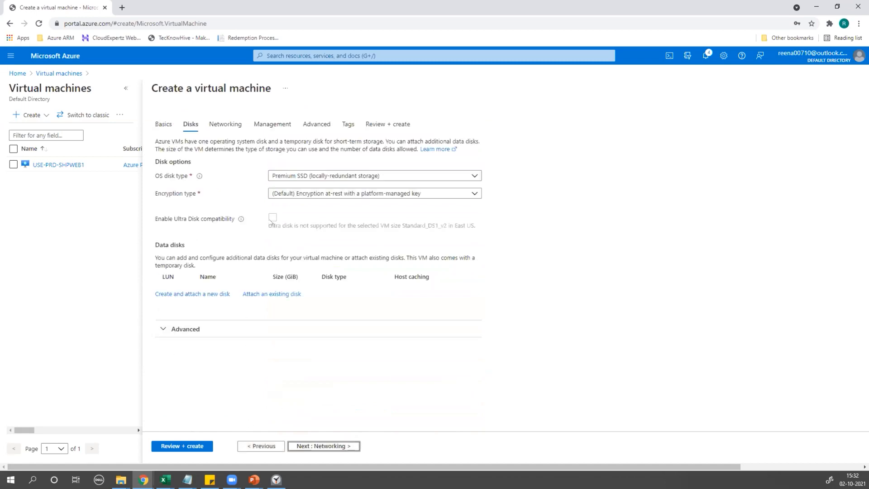
click(295, 177)
click(290, 228)
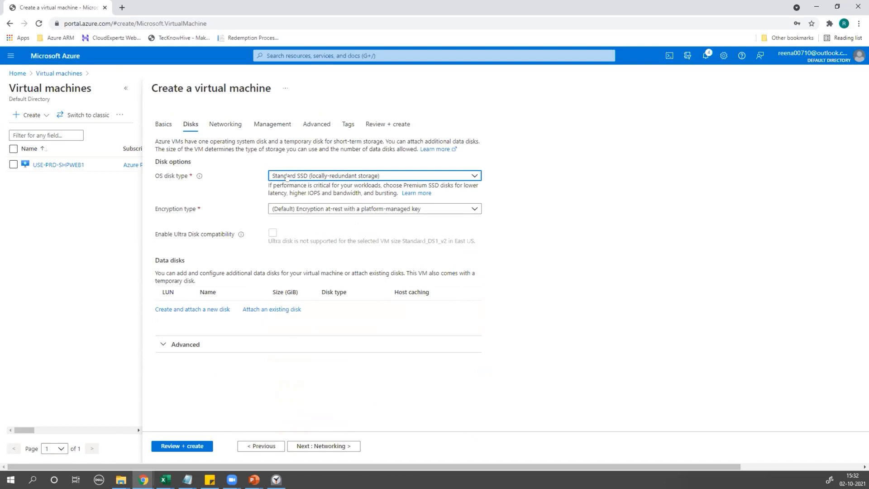
click(312, 445)
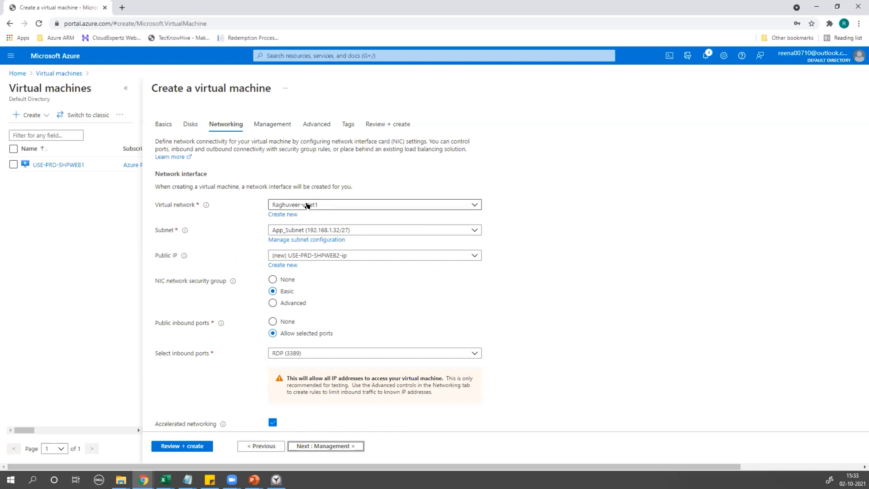
Select virtual network Raghuveer-vNet2 and subnet Web-Subnet (192.168.2.0/27).
click(309, 205)
click(295, 265)
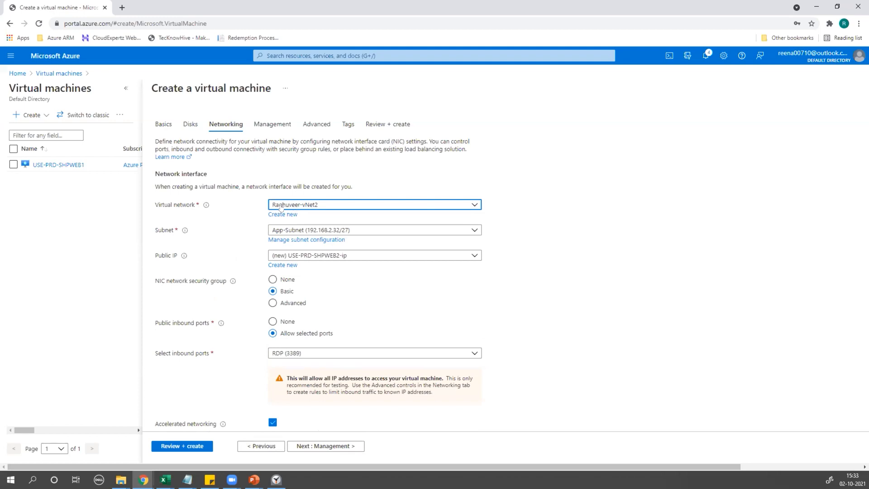
click(286, 231)
click(299, 290)
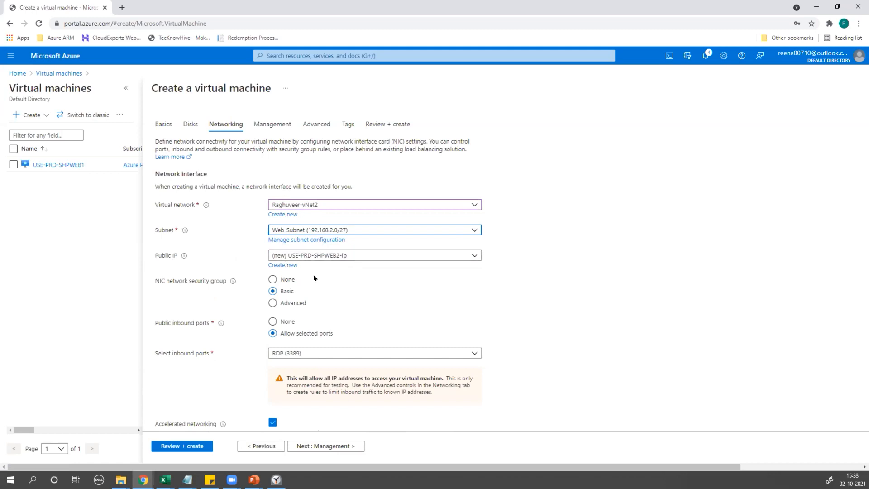
scroll(314, 278, down, 2)
scroll(288, 234, up, 2)
Advance past Management, Advanced and Tags with defaults to Review + create.
click(322, 443)
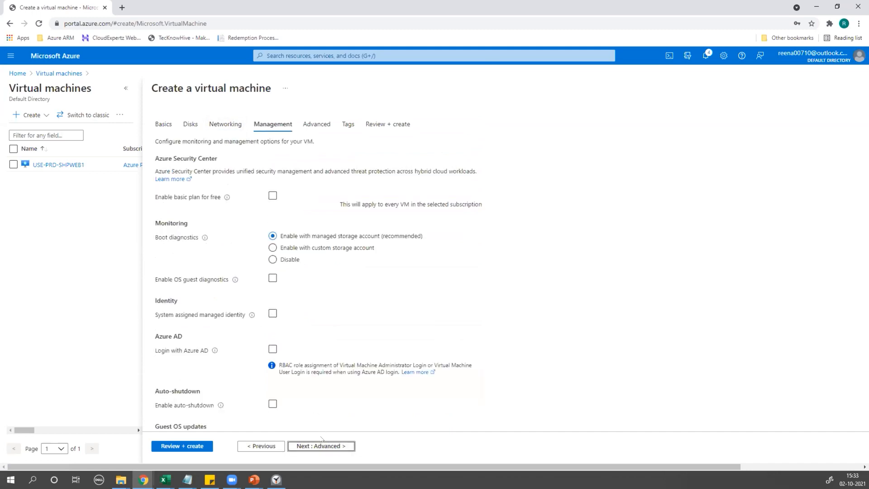
click(266, 446)
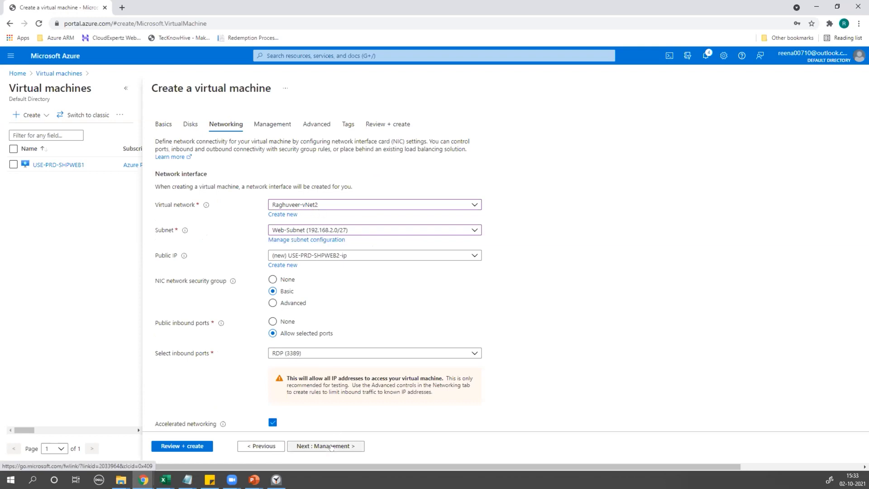
click(332, 446)
click(332, 446)
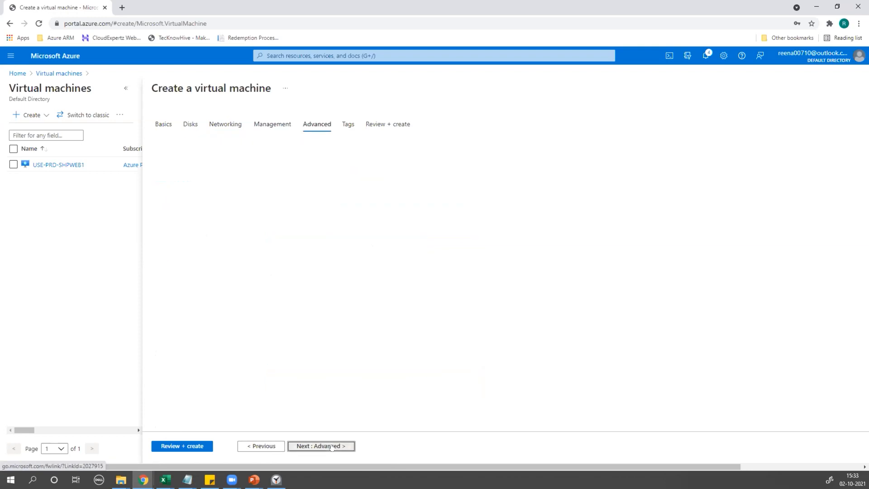
click(332, 447)
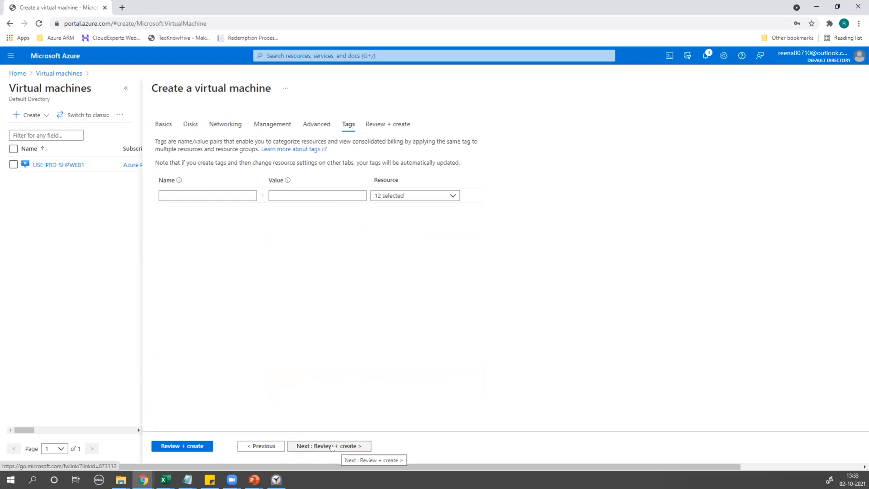
click(331, 446)
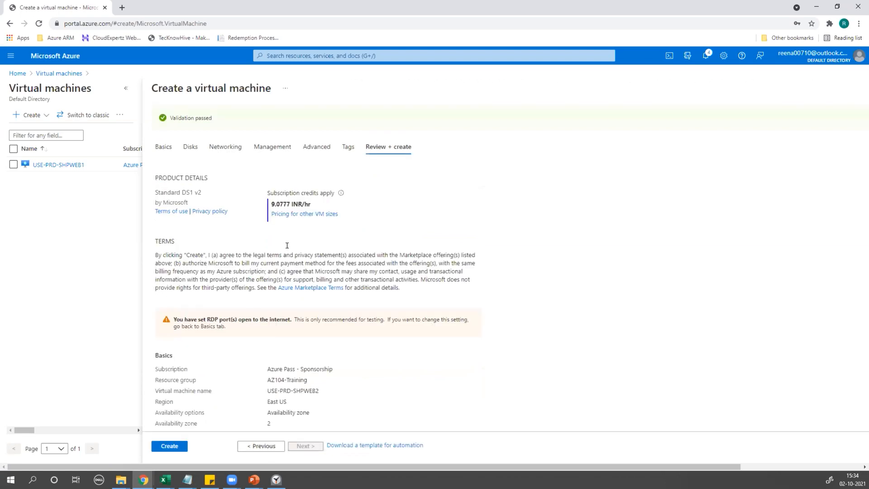
Review the validated USE-PRD-SHPWEB2 summary and submit it with Create.
scroll(265, 271, down, 10)
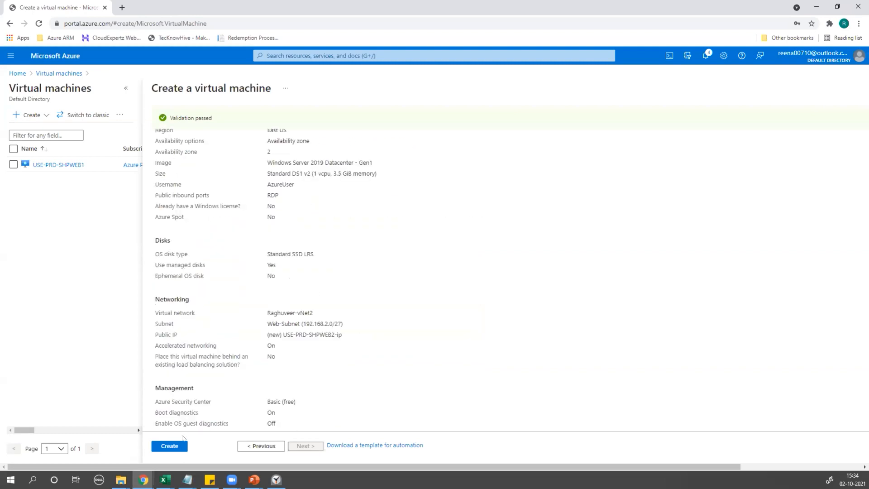
click(170, 445)
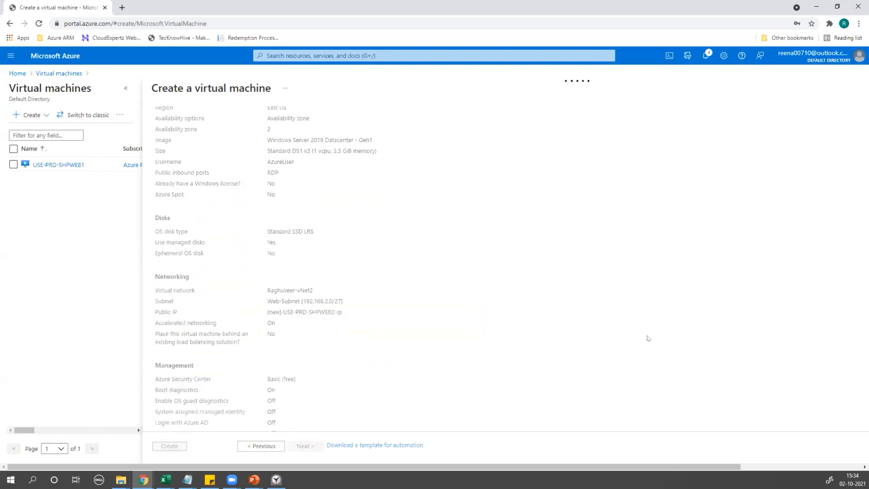
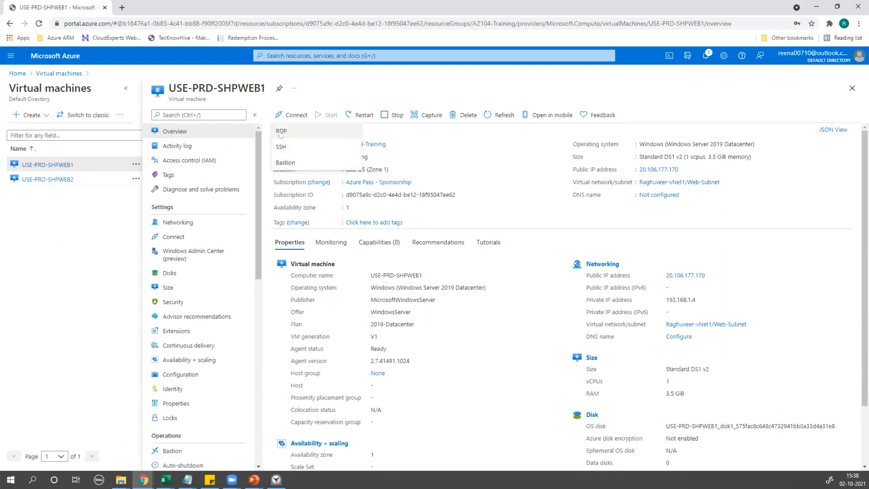
Download and save the RDP connection file for USE-PRD-SHPWEB1, then close the Connect page.
click(279, 132)
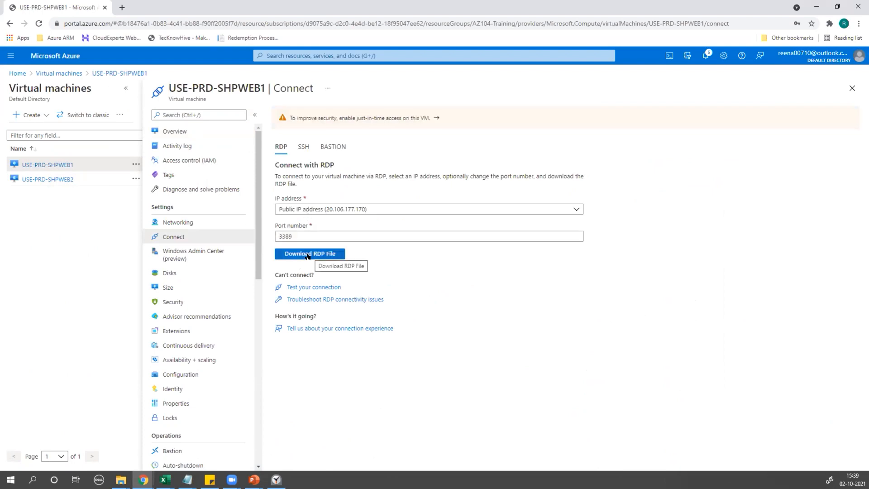
click(308, 255)
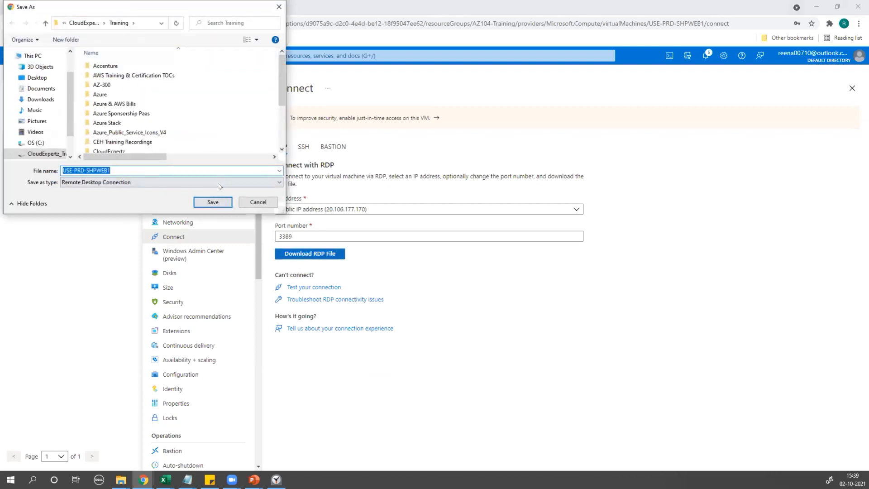
click(212, 201)
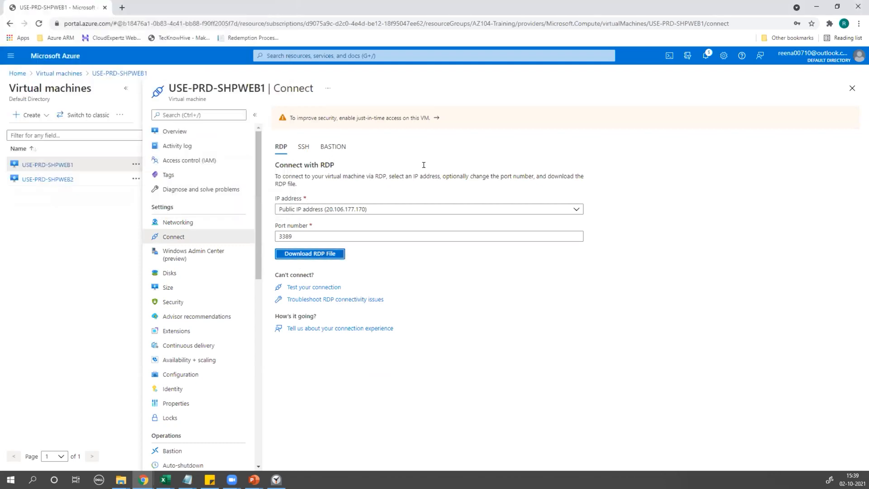
click(852, 88)
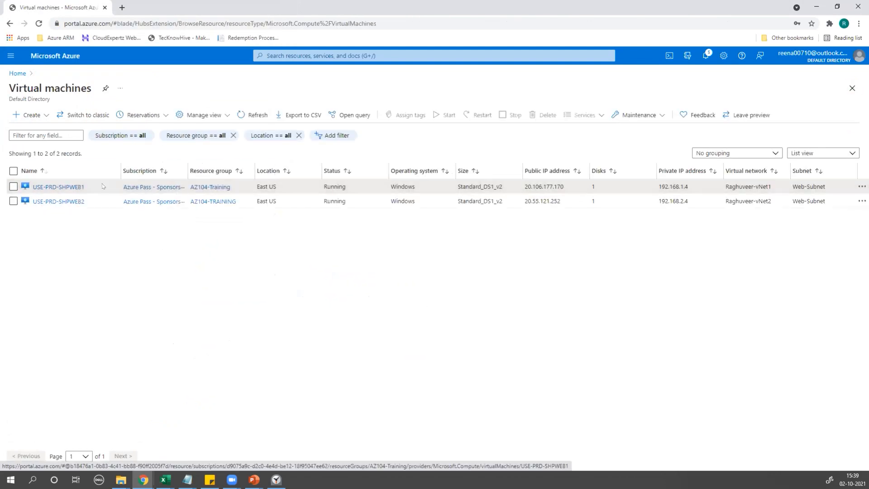
Copy USE-PRD-SHPWEB1's public IP from its overview and launch Remote Desktop Connection (mstsc).
click(68, 186)
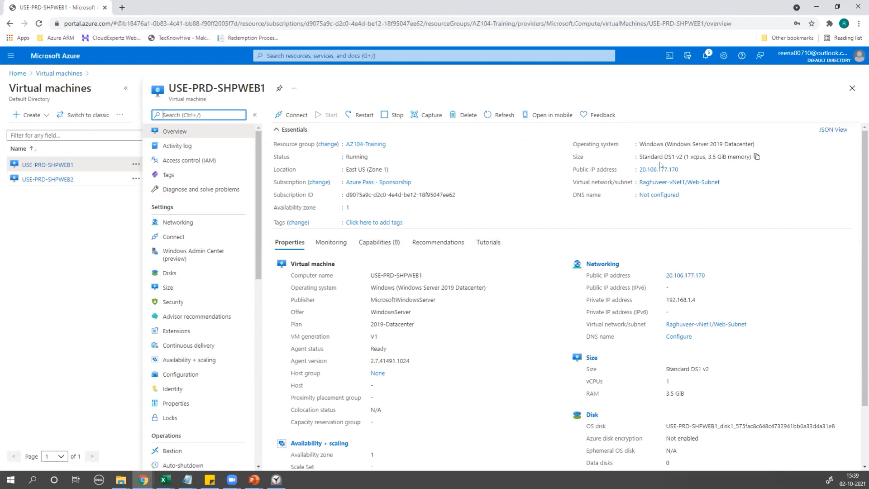
click(683, 169)
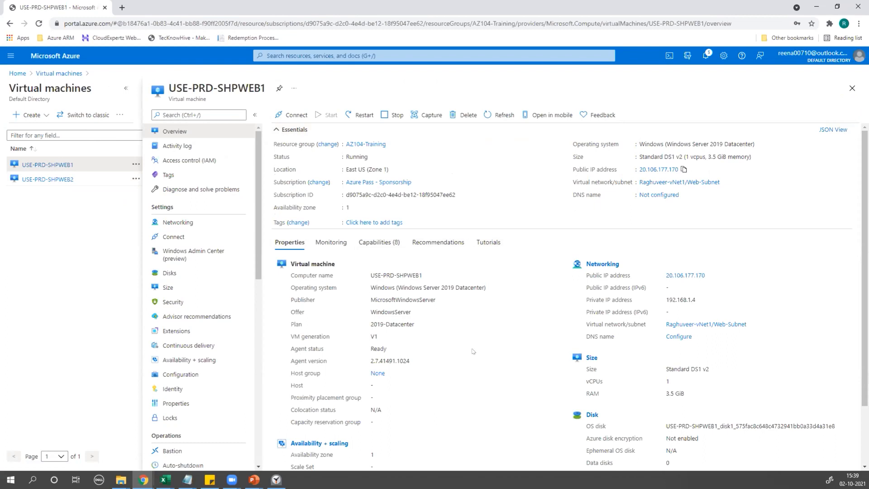
key(super+r)
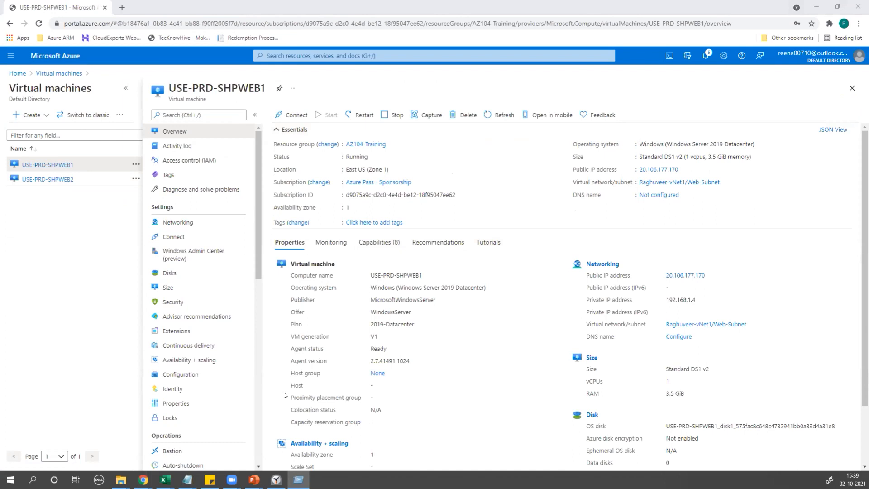
key(Return)
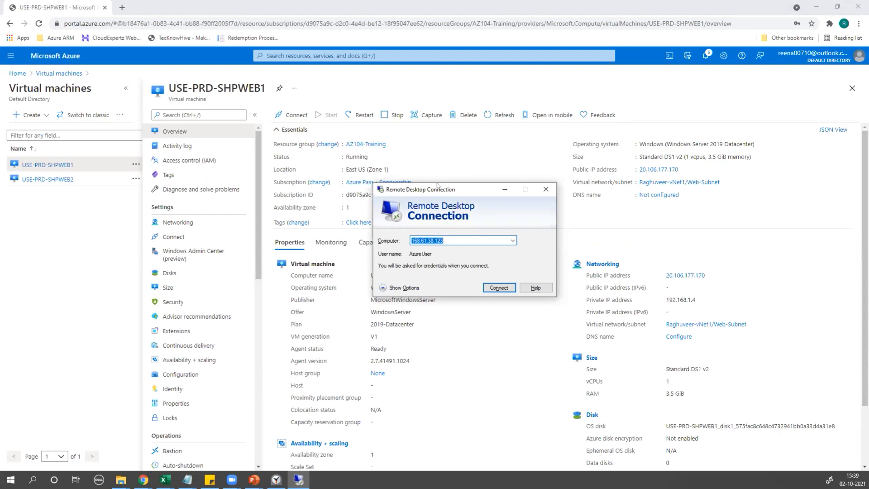
Paste 20.106.177.170 as the computer and start the connection.
key(ctrl+v)
click(497, 288)
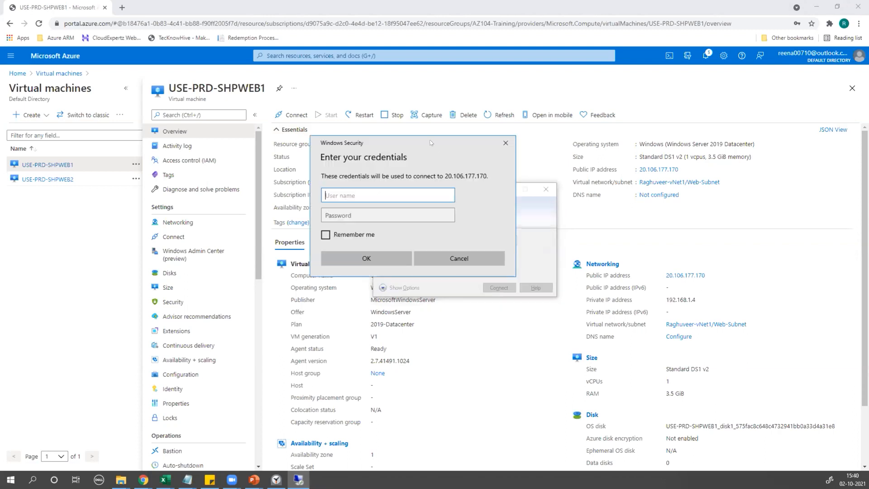
drag(430, 143, 483, 46)
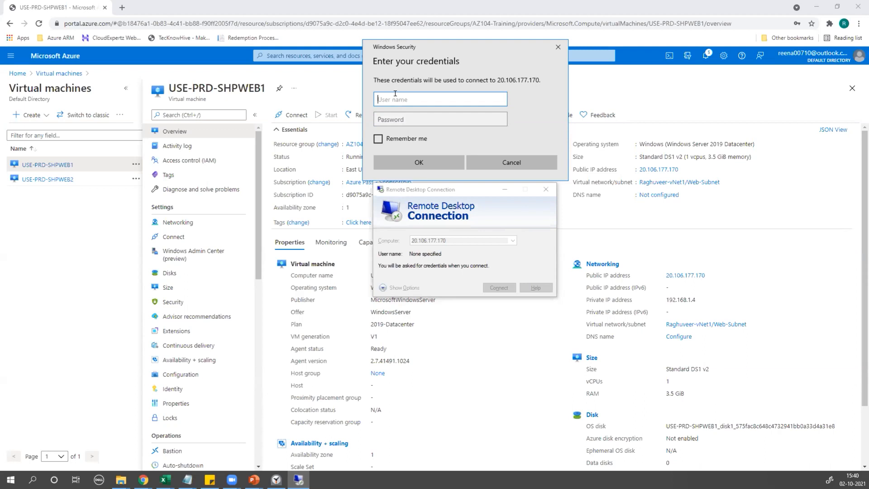
Sign in with the VM administrator's user name and password, re-entering the password after a failed attempt.
text(.\)
key(BackSpace)
key(BackSpace)
text(AzureUser)
click(397, 114)
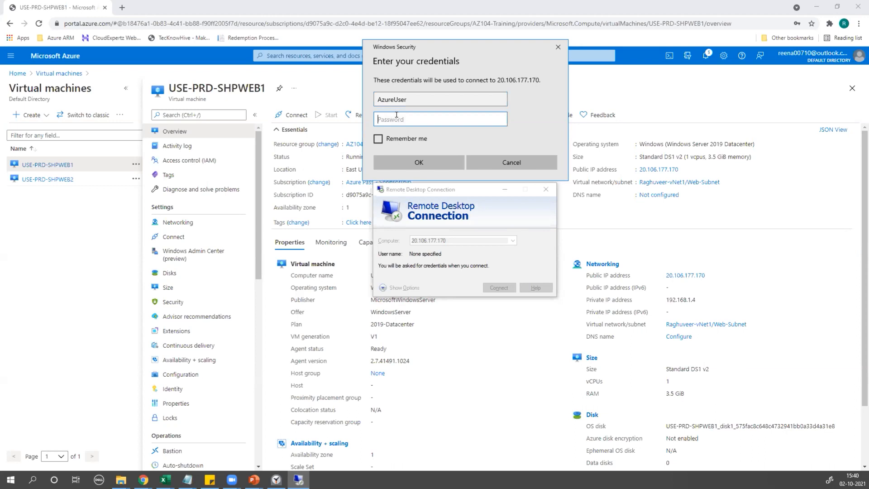
text(••••••••••••••••)
key(Return)
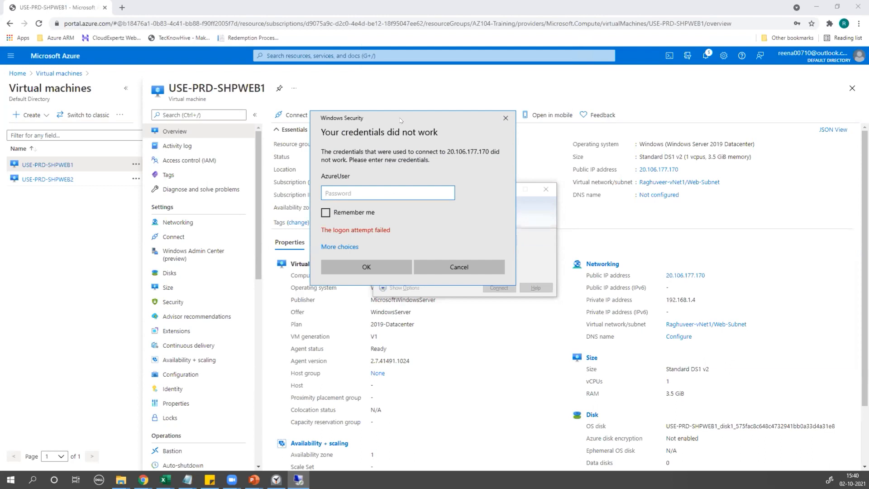
text(•••••••••••••••)
click(351, 268)
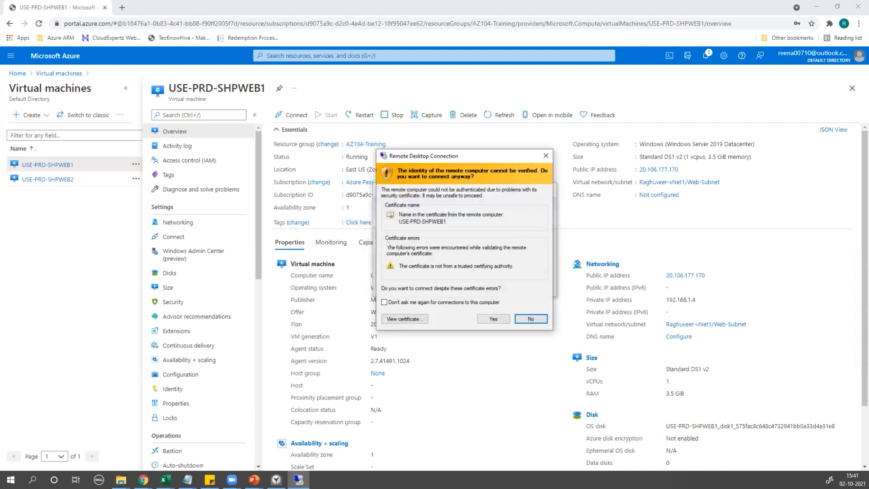
Permanently trust USE-PRD-SHPWEB1's certificate, enlarge the session window, then return to the Azure portal.
click(474, 302)
click(493, 319)
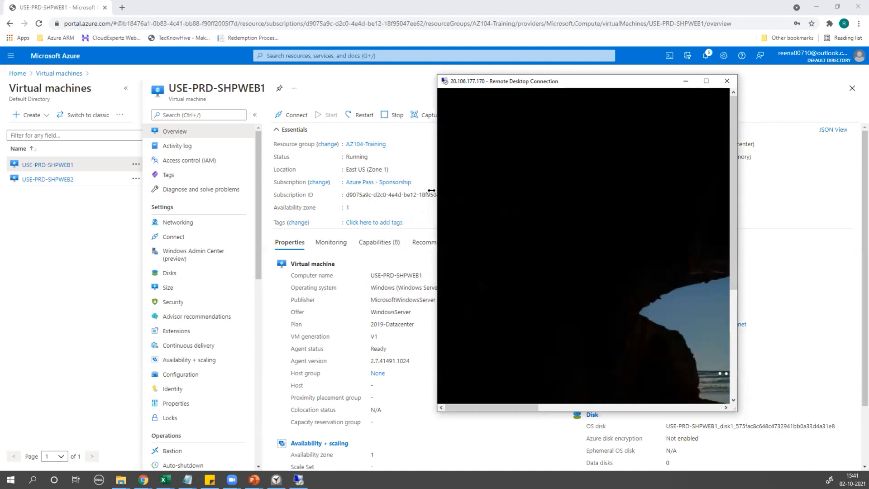
drag(432, 190, 59, 191)
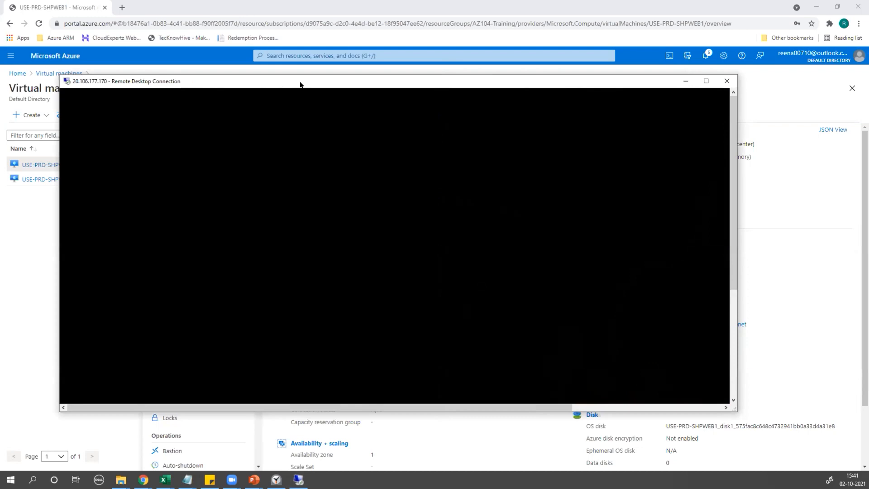
drag(300, 84, 329, 53)
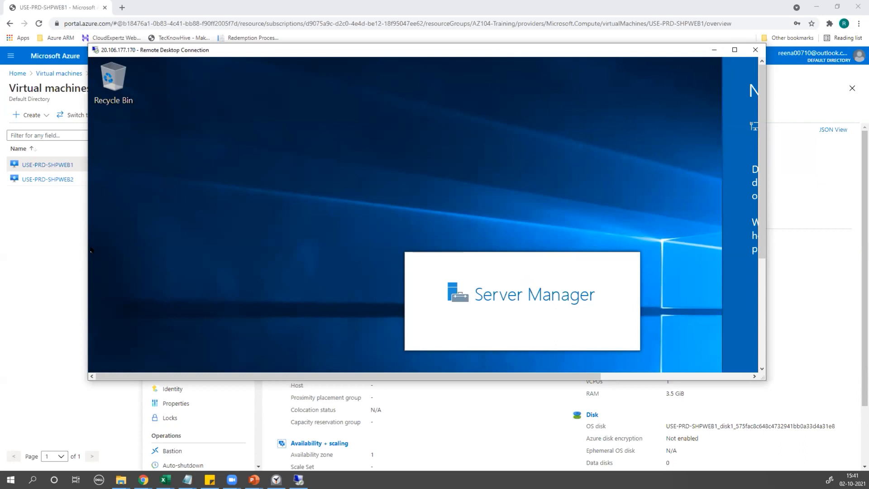
click(58, 246)
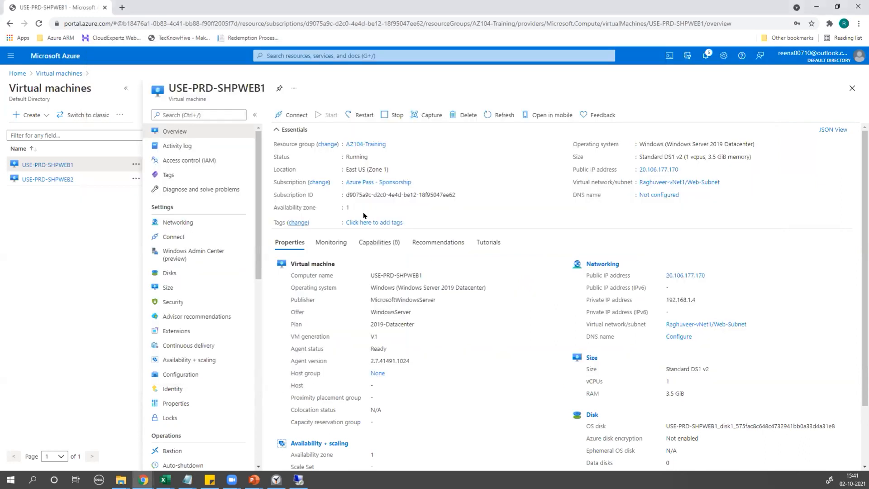
Download the USE-PRD-SHPWEB1 RDP file again, saving it to the Desktop.
click(286, 117)
click(283, 132)
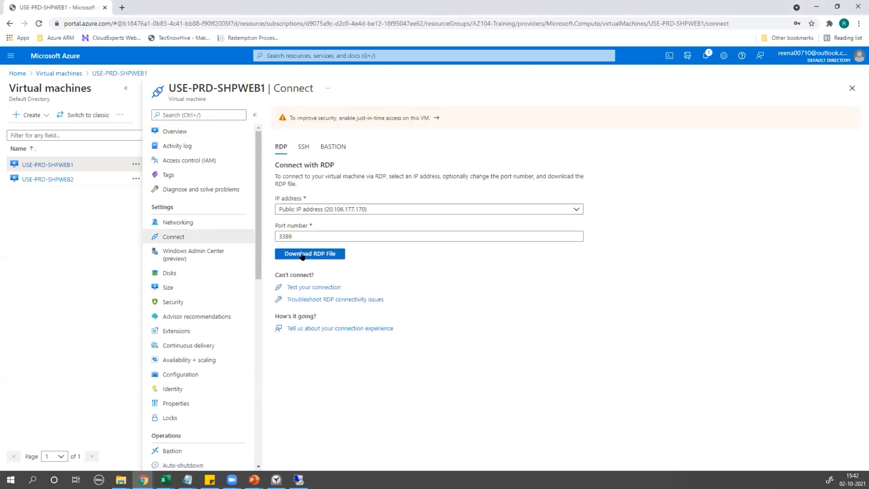
click(303, 255)
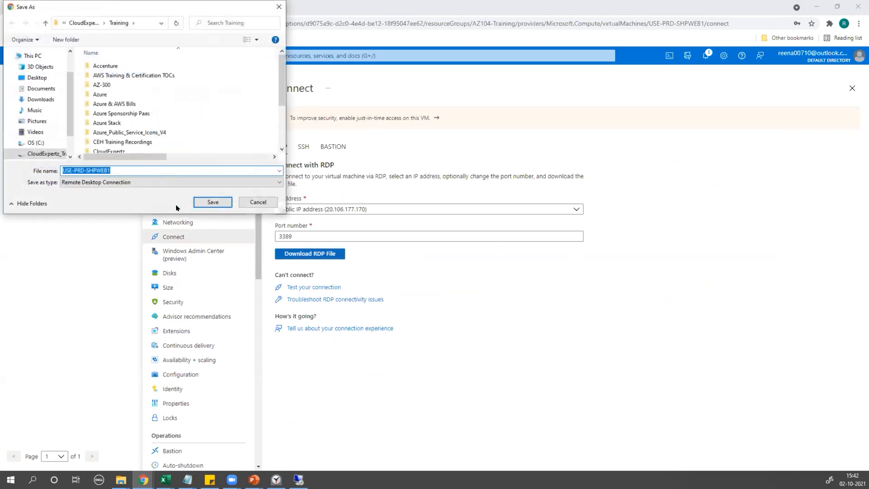
click(37, 77)
click(213, 202)
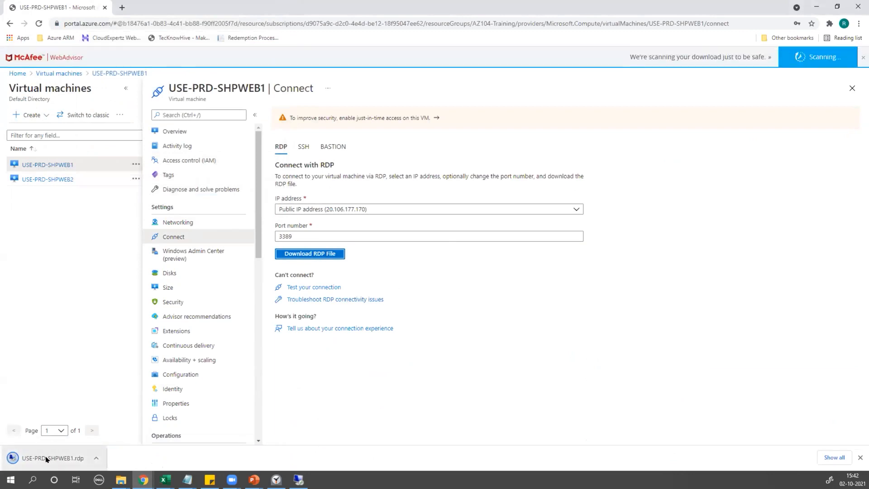
Open USE-PRD-SHPWEB1.rdp, trust the unidentified publisher, then cancel the credentials prompt.
click(47, 458)
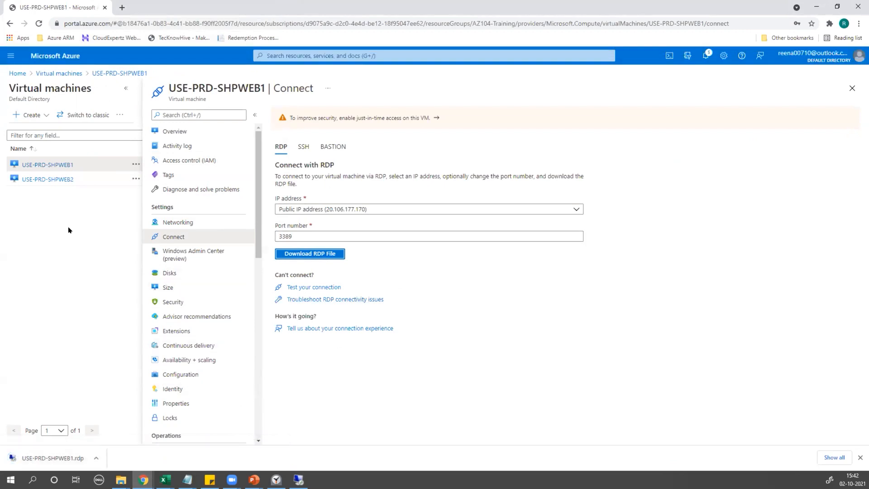
click(30, 460)
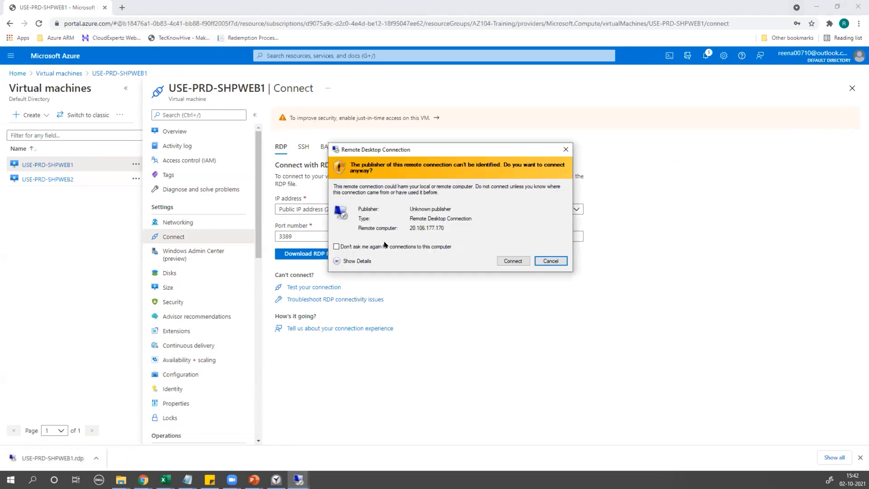
click(384, 245)
click(515, 260)
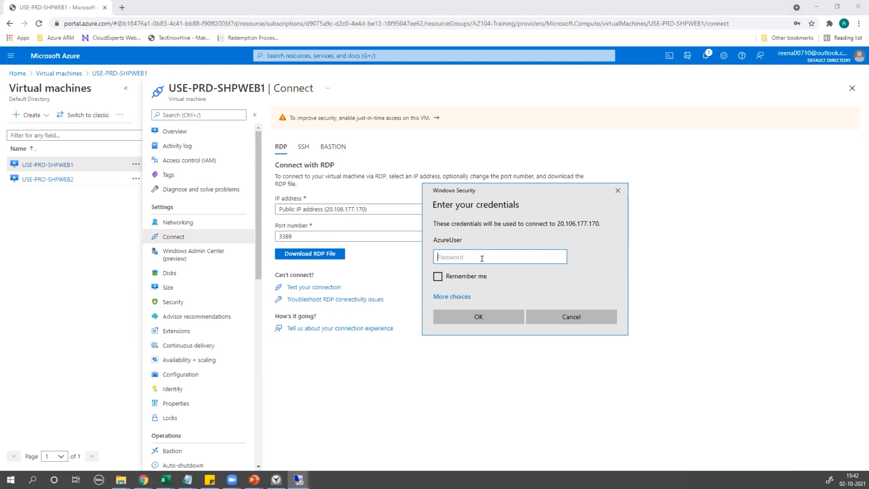
click(554, 316)
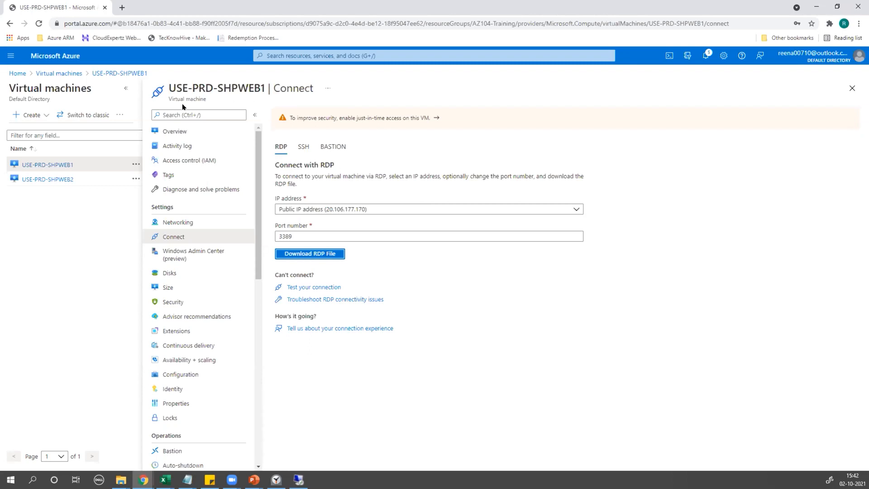
Copy the public IP 20.106.177.170 from the VM's Overview page.
click(176, 132)
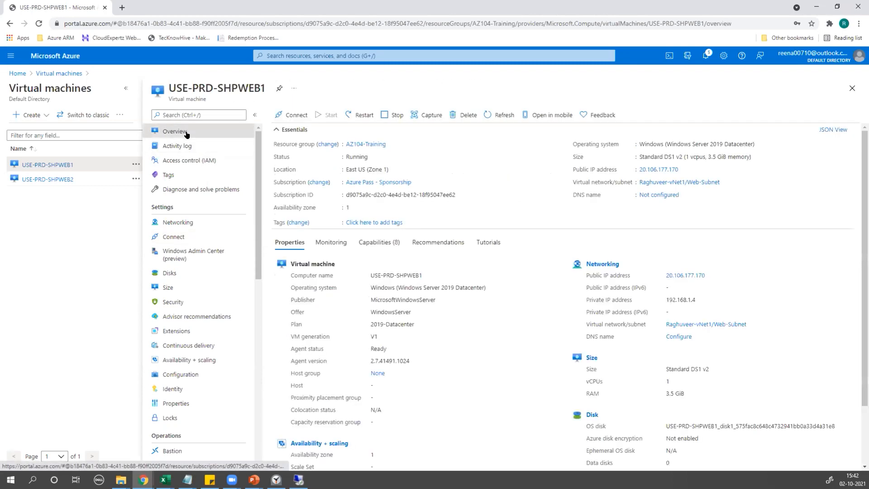
click(681, 169)
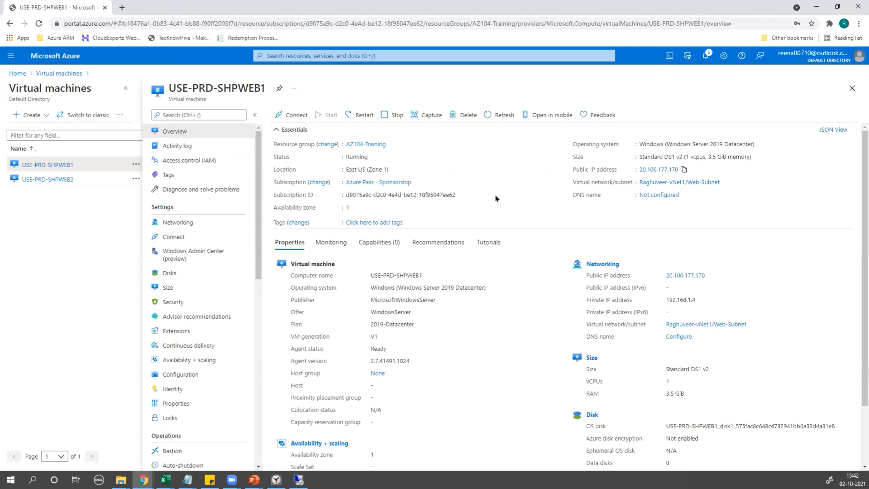
key(super+r)
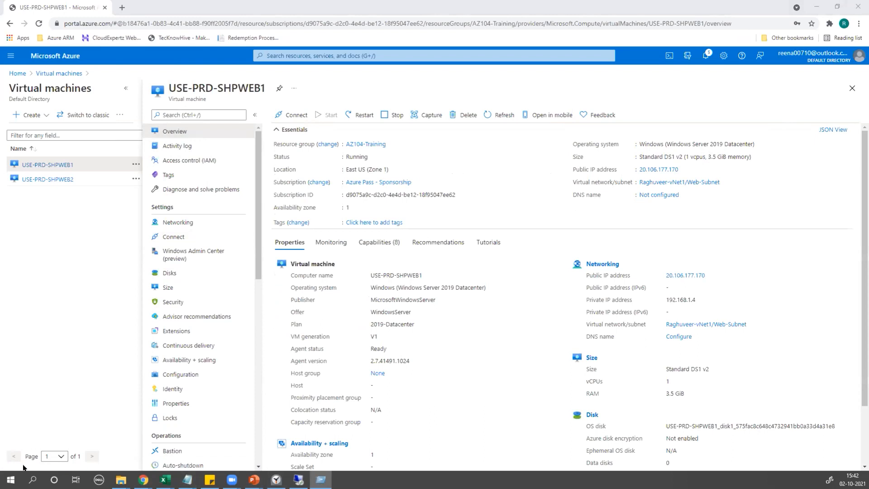
Launch Remote Desktop Connection from a Start search for 'remote' and connect to 20.106.177.170.
click(11, 480)
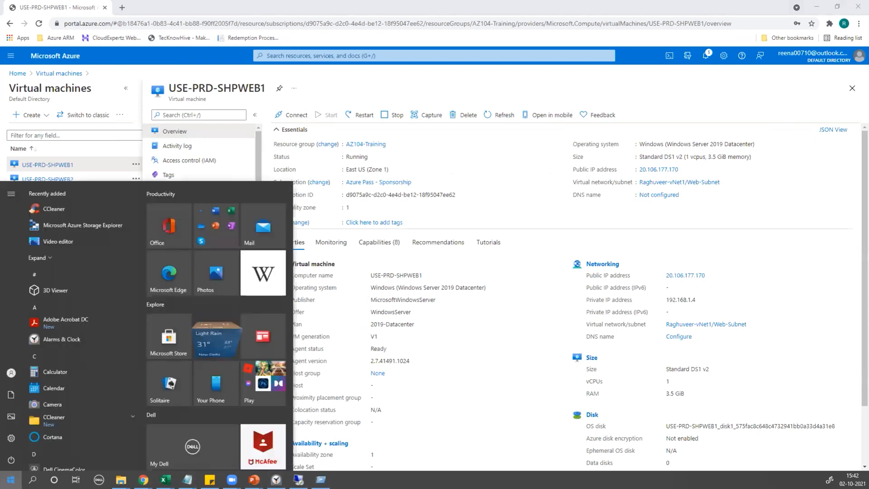
text(r)
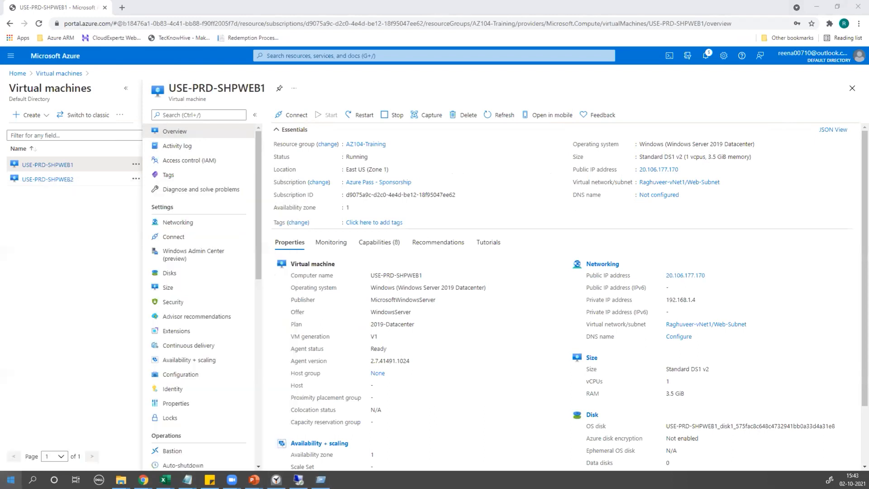
text(emote)
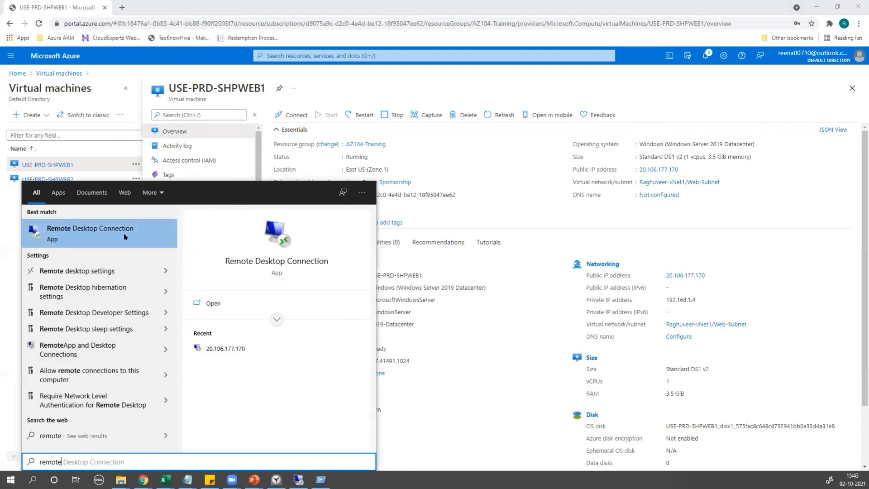
click(105, 235)
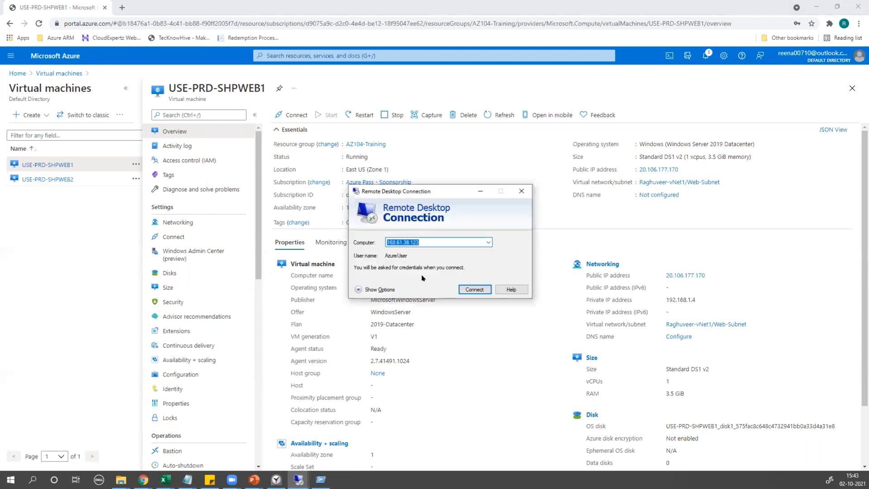
key(ctrl+v)
click(473, 288)
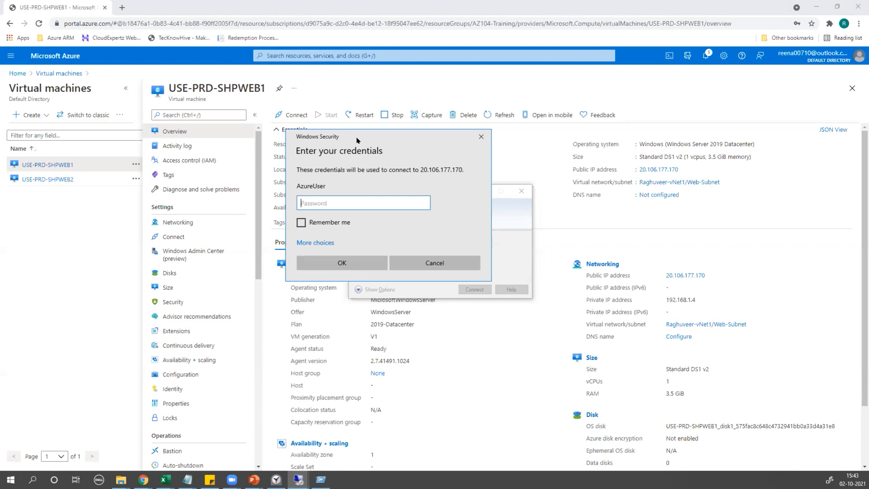
Submit the sign-in credentials, close the launcher, and bring the remote session forward.
drag(357, 140, 607, 168)
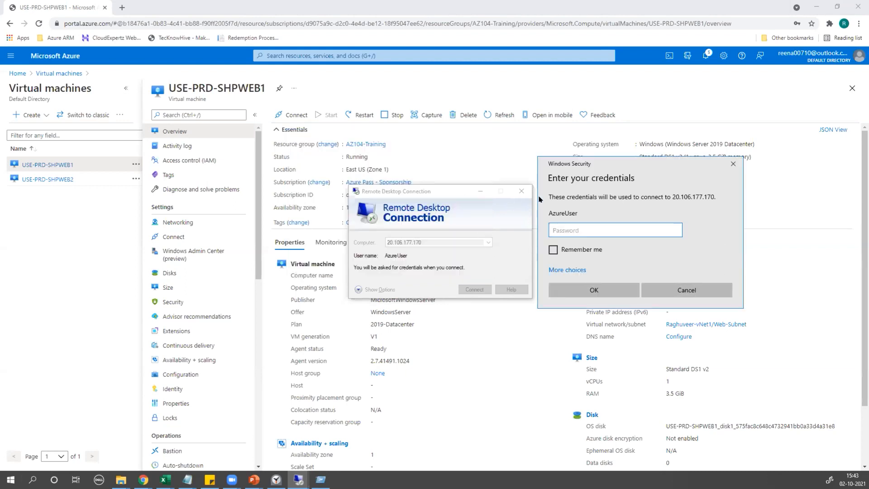
click(732, 165)
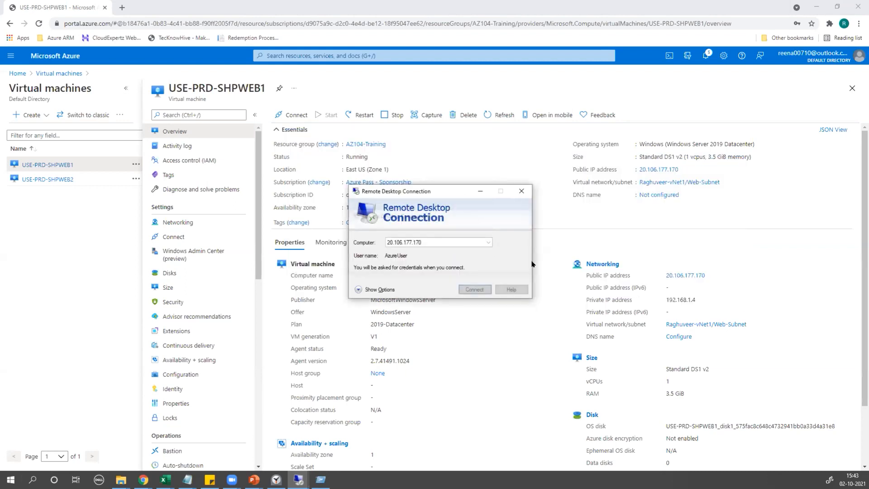
click(521, 192)
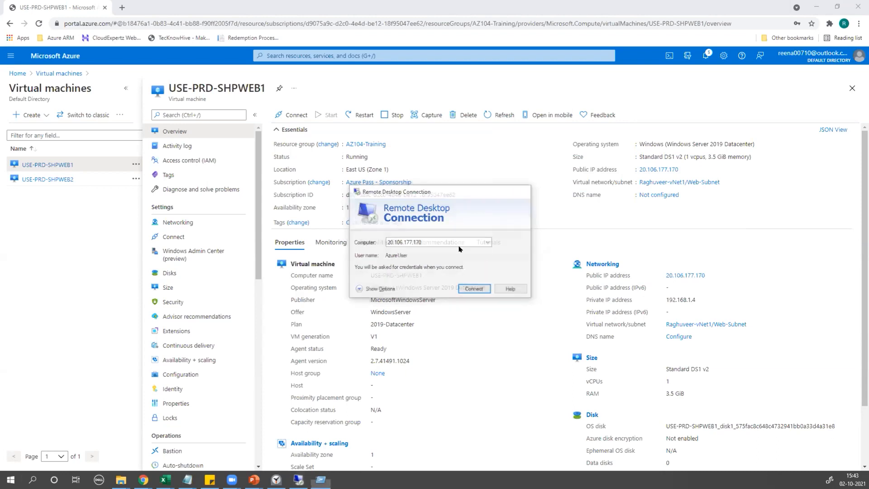
click(298, 479)
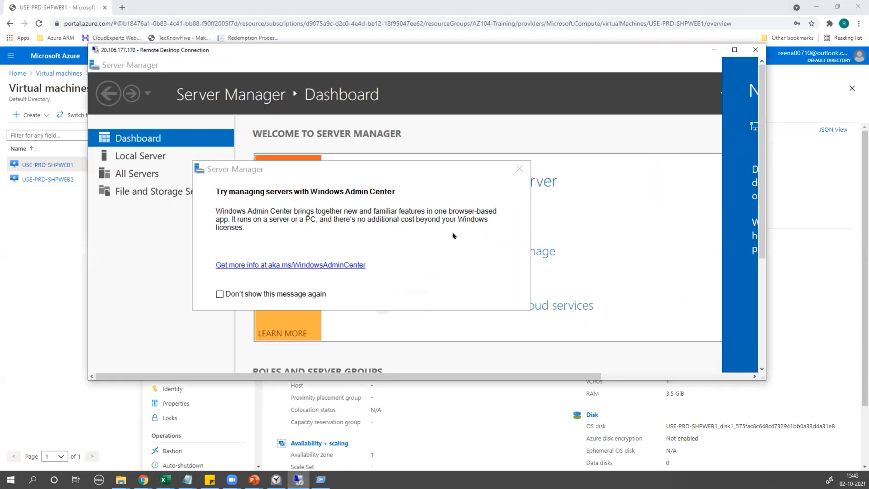
Maximize the session, dismiss the Networks and Windows Admin Center prompts, and close Server Manager.
click(734, 50)
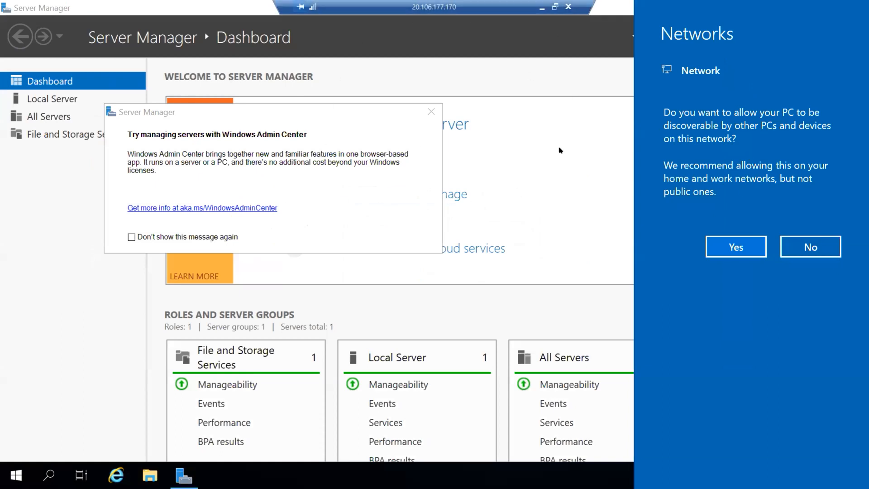
click(431, 113)
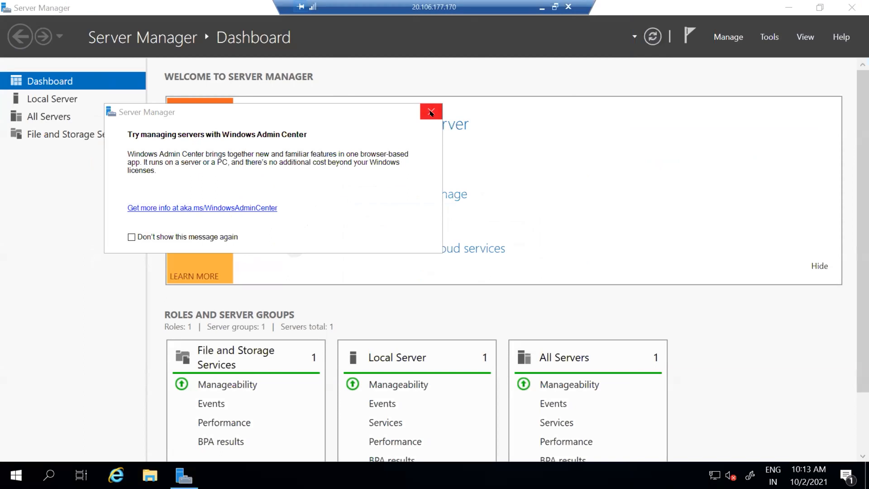
click(430, 113)
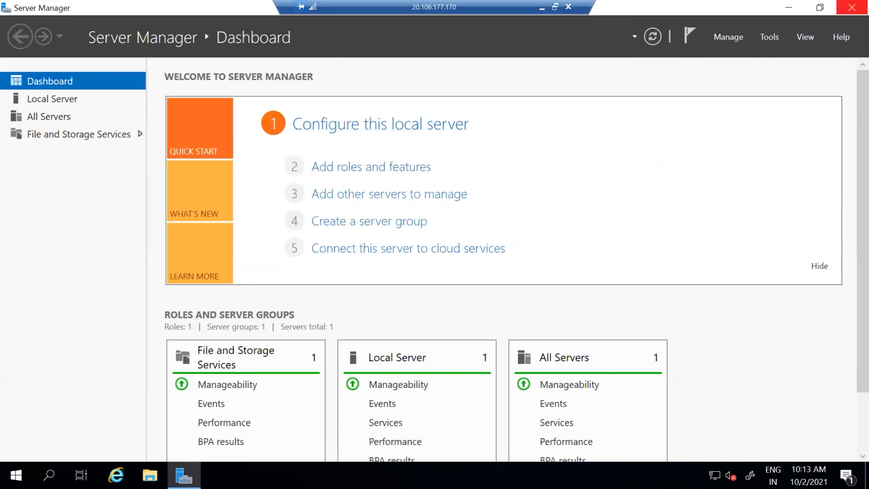
click(851, 7)
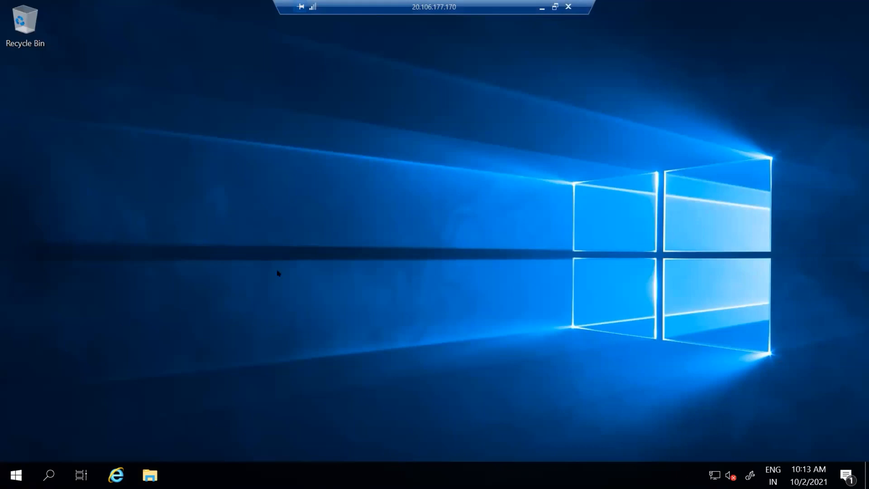